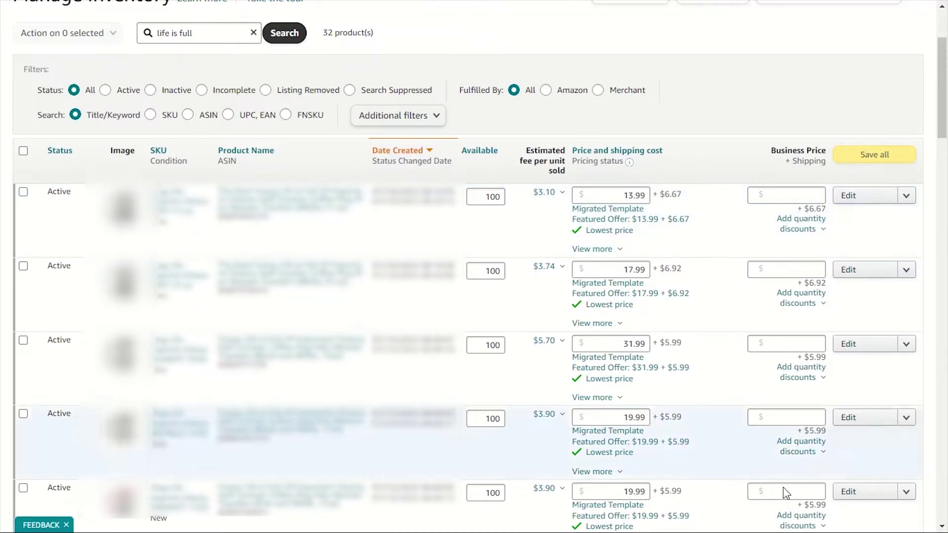
Start adding another condition to the first mug listing in the inventory
scroll(785, 394, "up", 2)
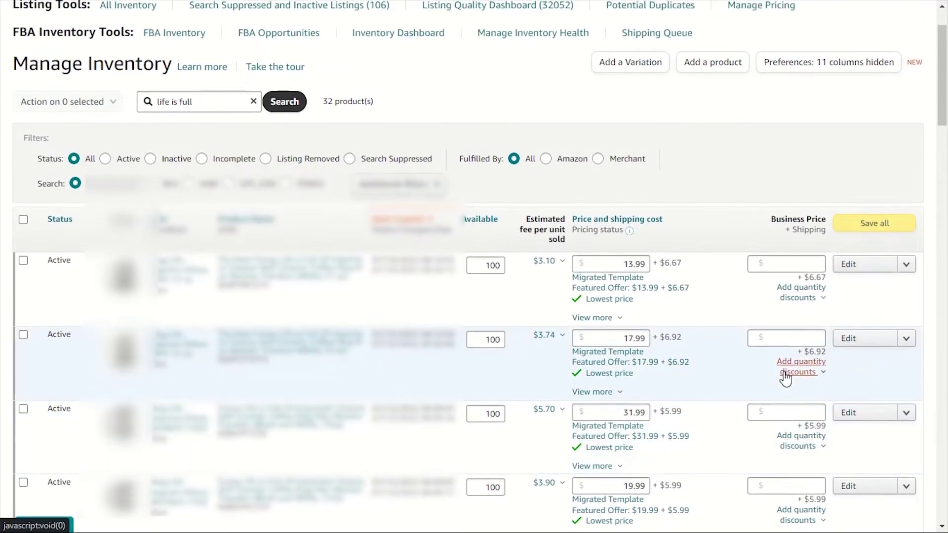
scroll(784, 378, "down", 2)
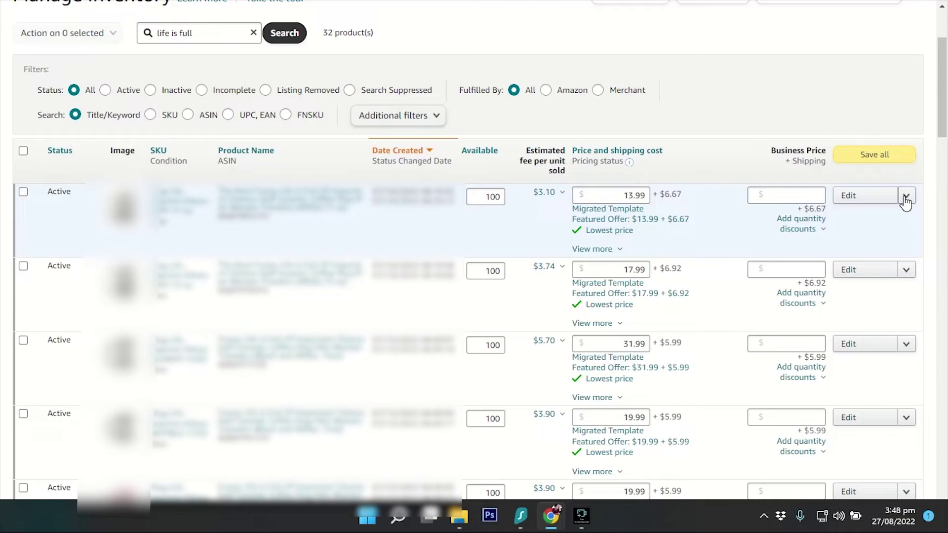
left_click(905, 197)
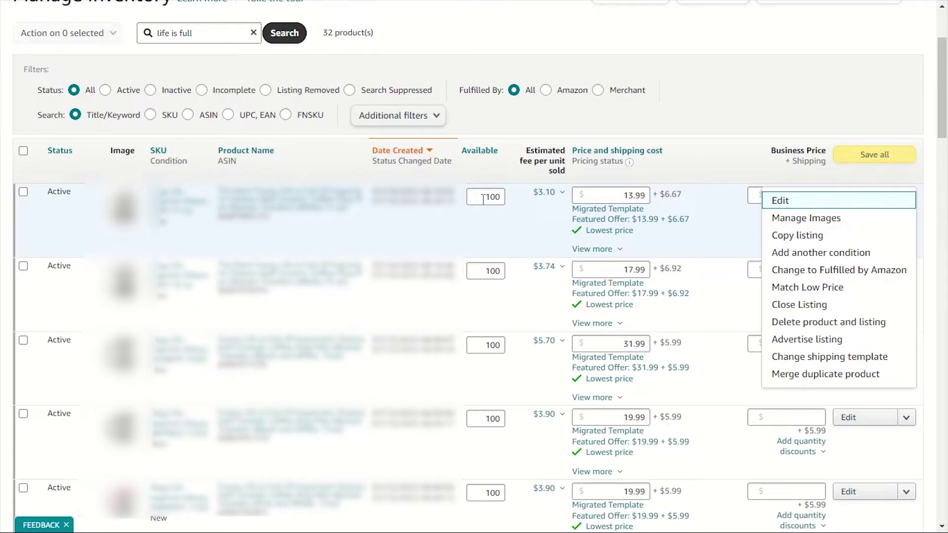
left_click(831, 253)
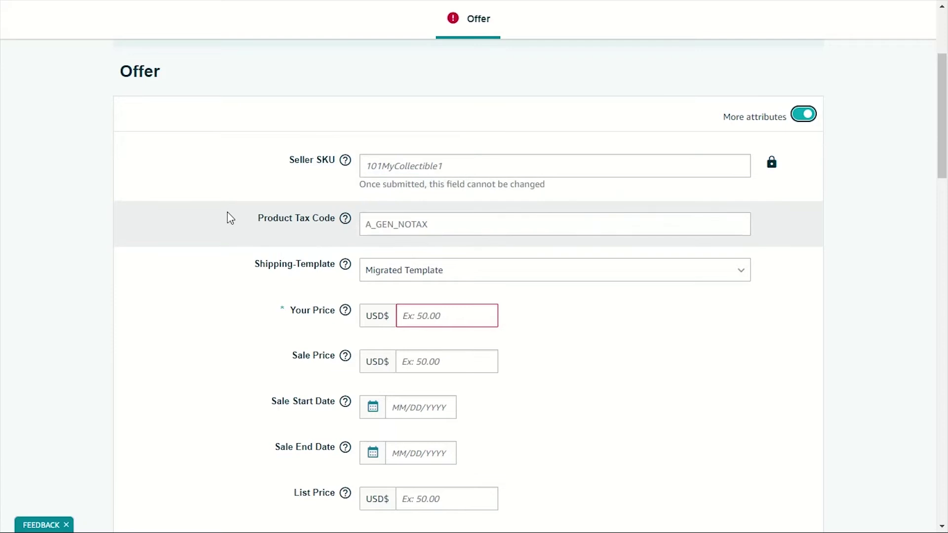
Paste the copied SKU as the offer's seller SKU and append "-FBA" to it
scroll(277, 213, "down", 1)
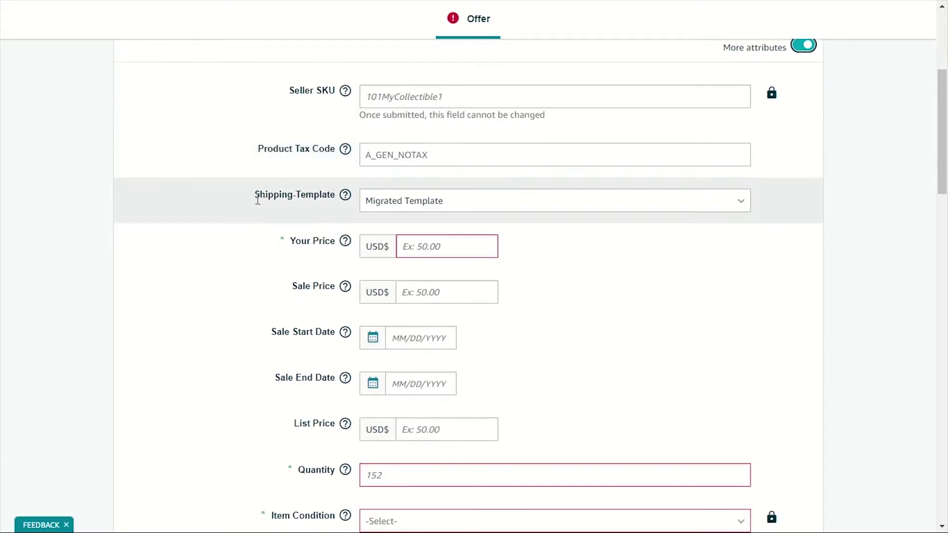
scroll(345, 207, "up", 4)
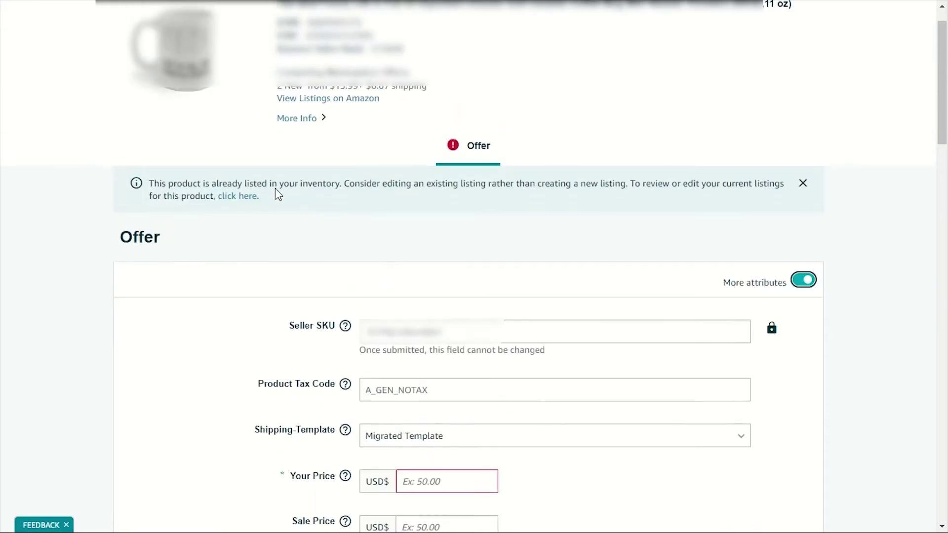
scroll(296, 257, "down", 5)
scroll(338, 355, "down", 1)
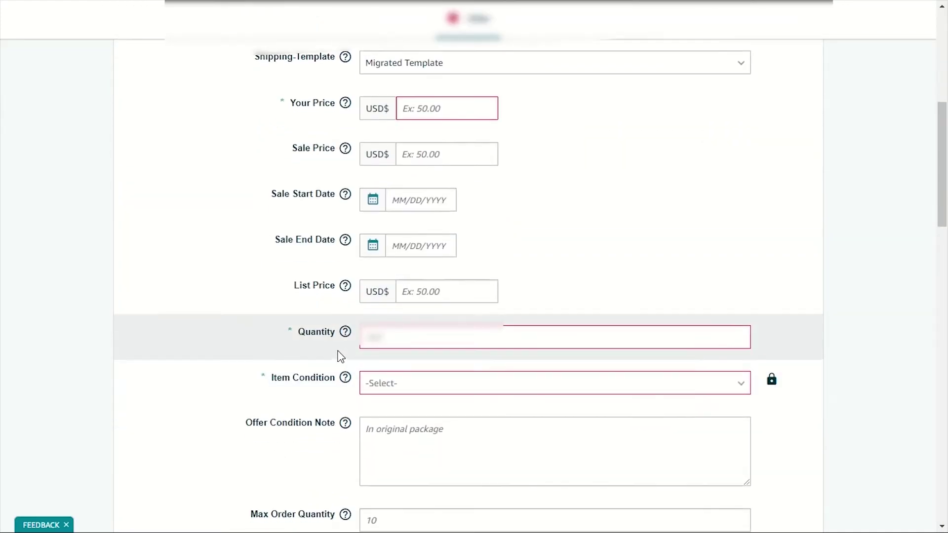
scroll(276, 222, "up", 6)
left_click(393, 328)
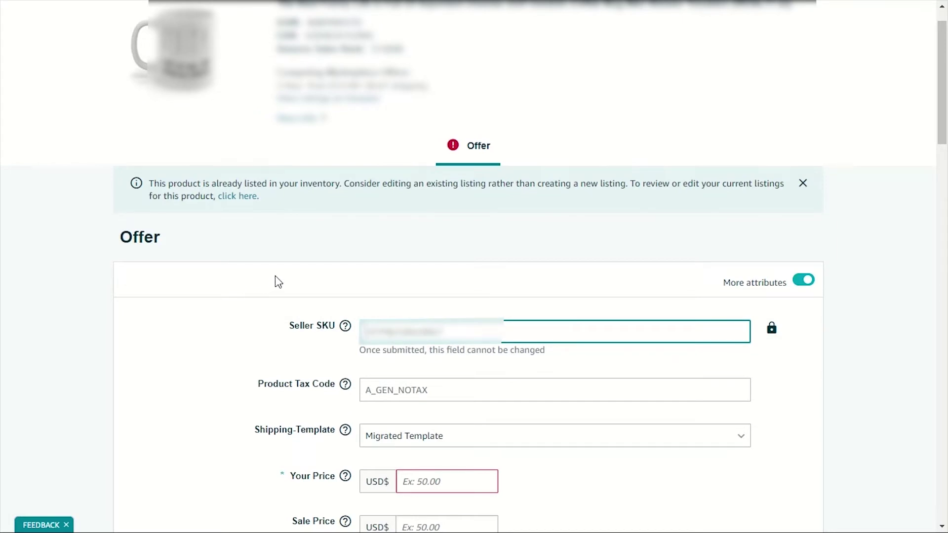
key("ctrl+v")
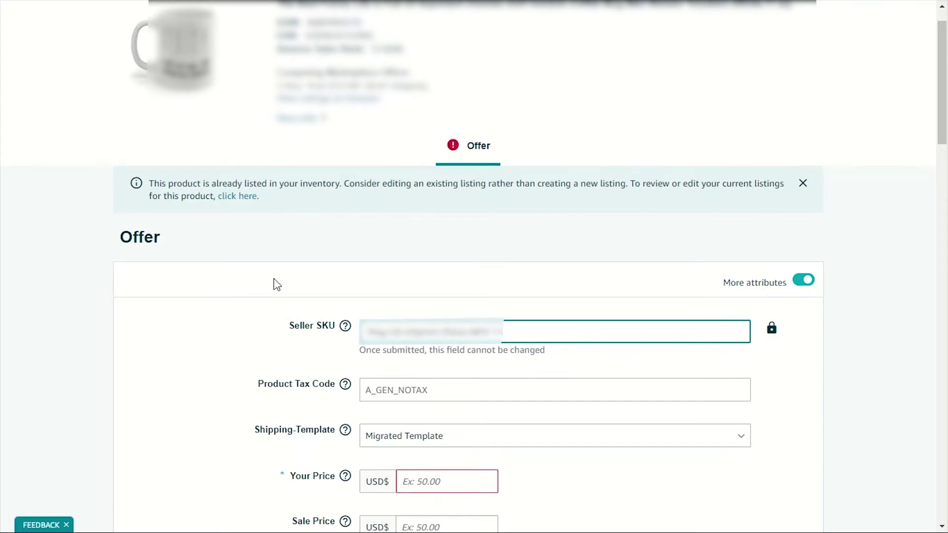
type("-FBA")
Set the offer's own price to USD 14.99
scroll(31, 223, "down", 1)
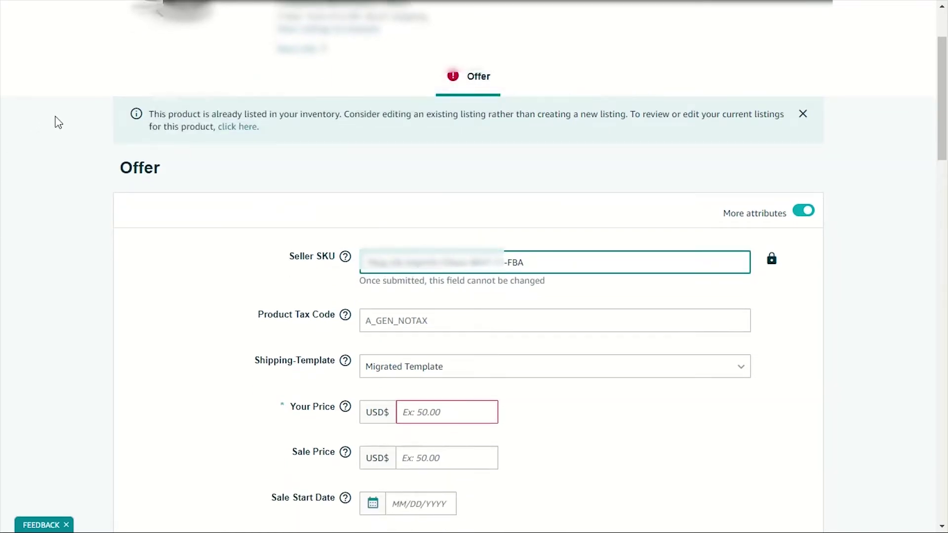
scroll(54, 120, "down", 2)
left_click(416, 314)
type("143")
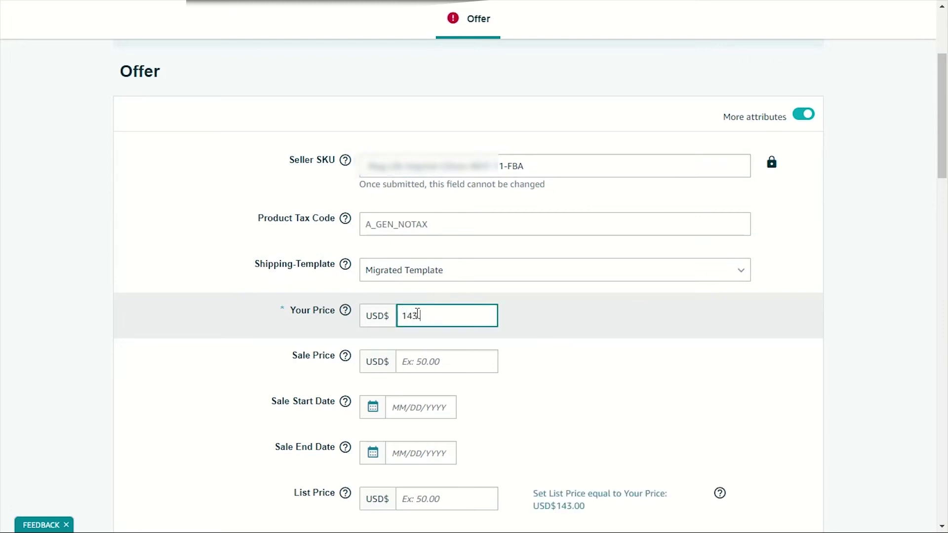
key("BackSpace")
type(".99")
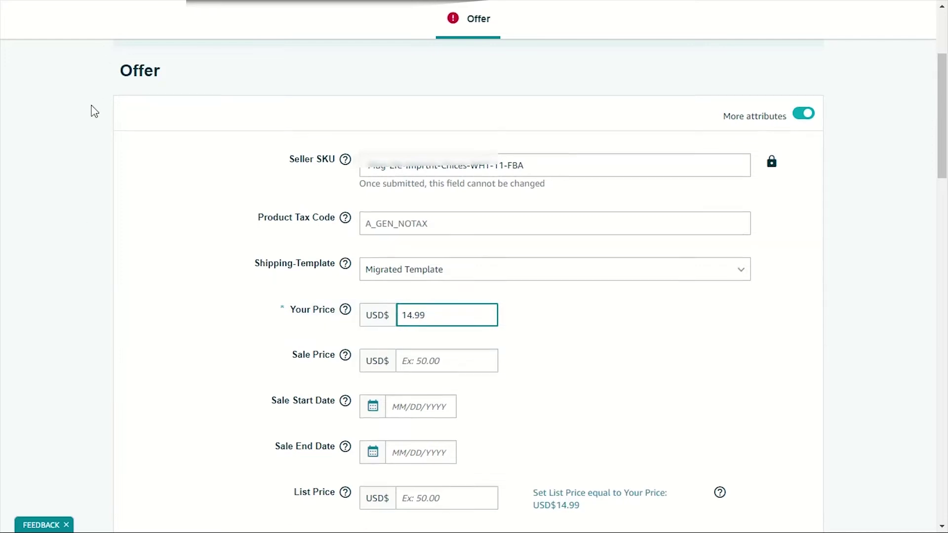
Set the offer's item condition to New
scroll(91, 109, "down", 3)
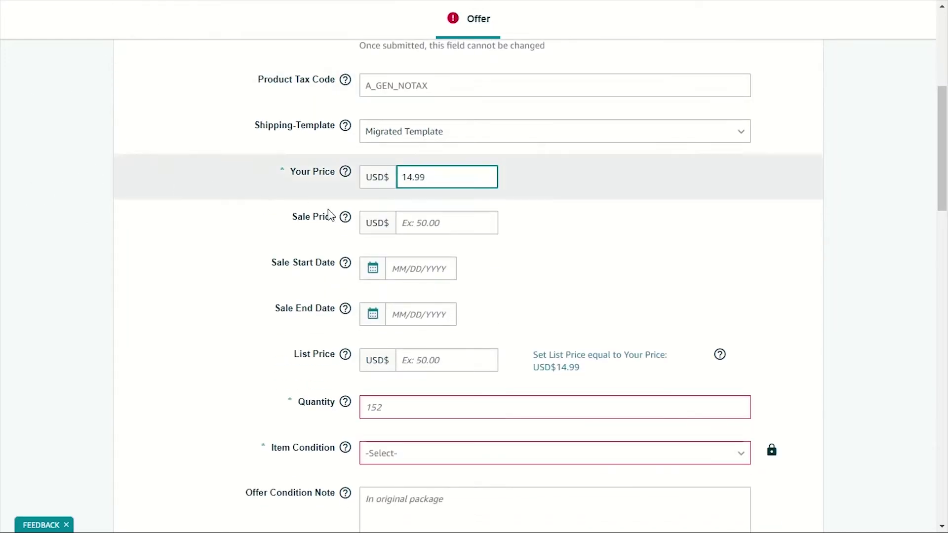
scroll(396, 235, "down", 2)
scroll(396, 235, "down", 2)
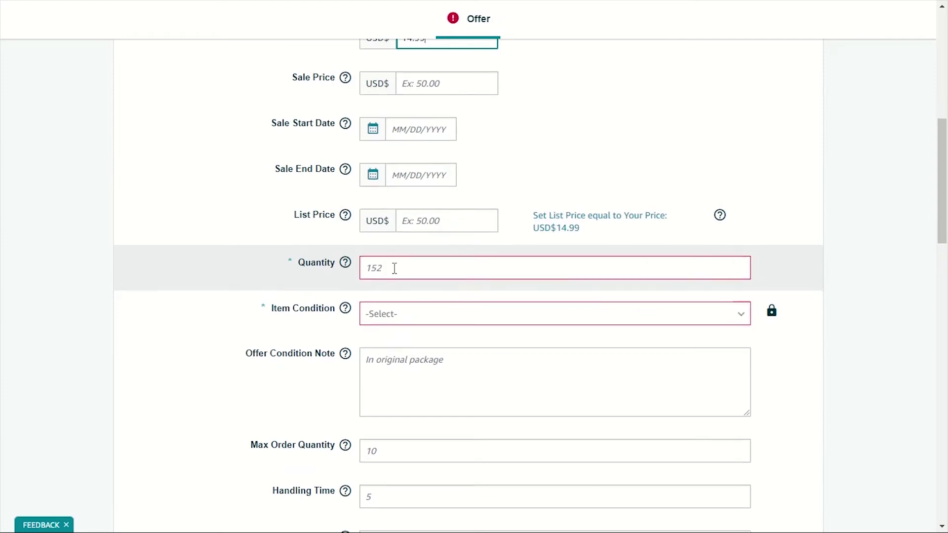
scroll(395, 268, "down", 2)
left_click(402, 249)
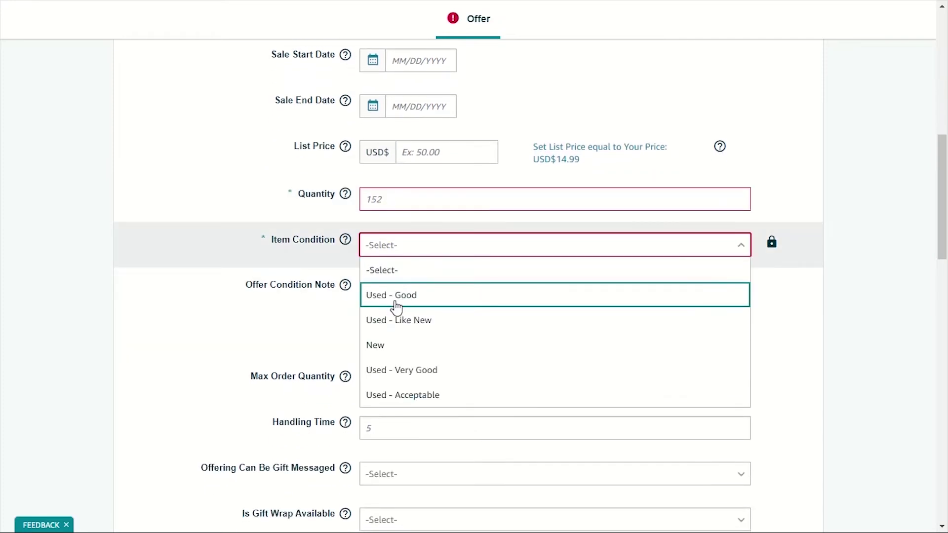
left_click(388, 344)
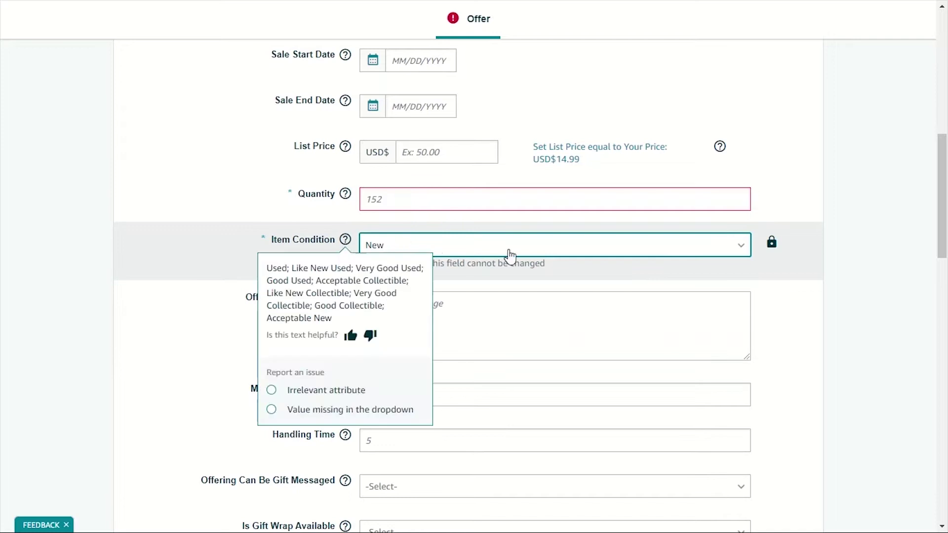
Switch the offer's fulfillment channel to Amazon shipping and providing customer service (Fulfilled by Amazon)
scroll(410, 313, "down", 4)
scroll(410, 313, "down", 6)
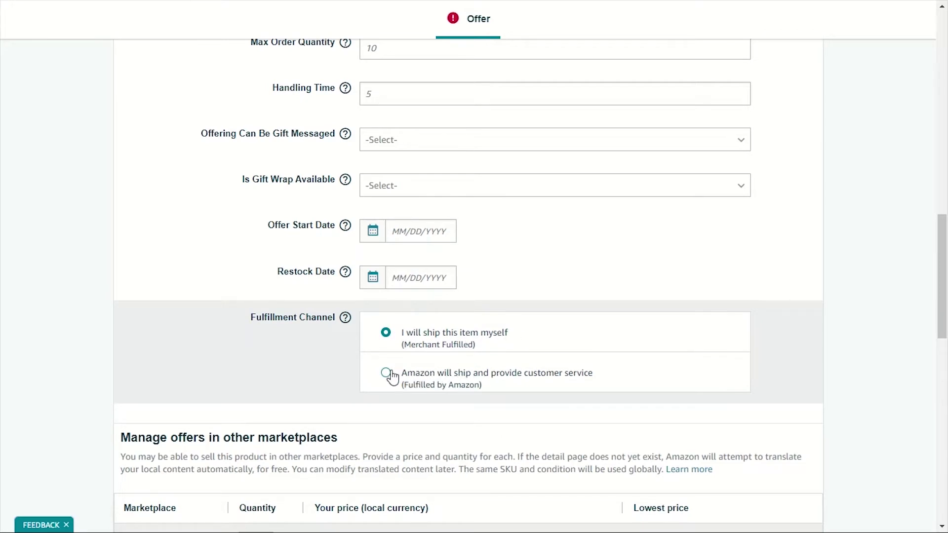
left_click(391, 373)
Save and finish the new offer without adding prices for other marketplaces
scroll(725, 415, "down", 1)
scroll(715, 405, "down", 4)
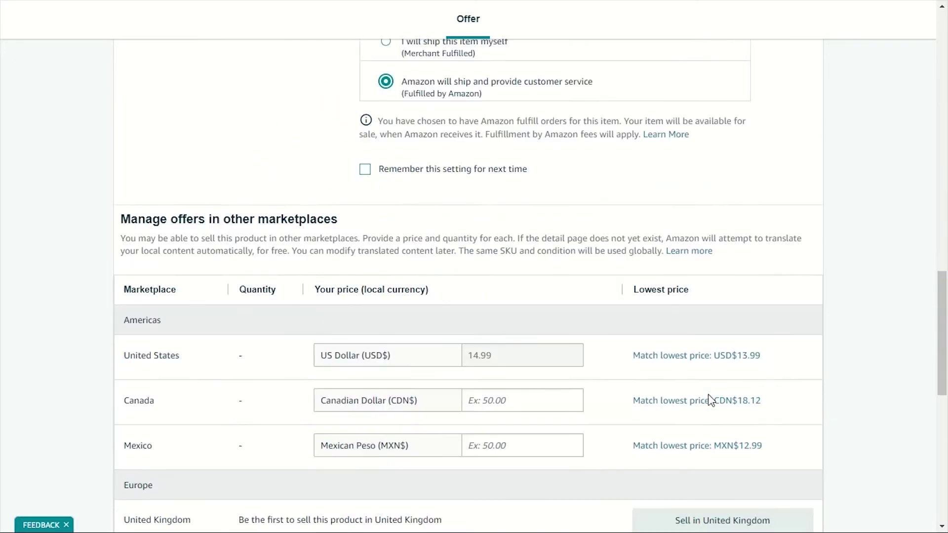
scroll(168, 259, "up", 1)
scroll(2, 253, "down", 7)
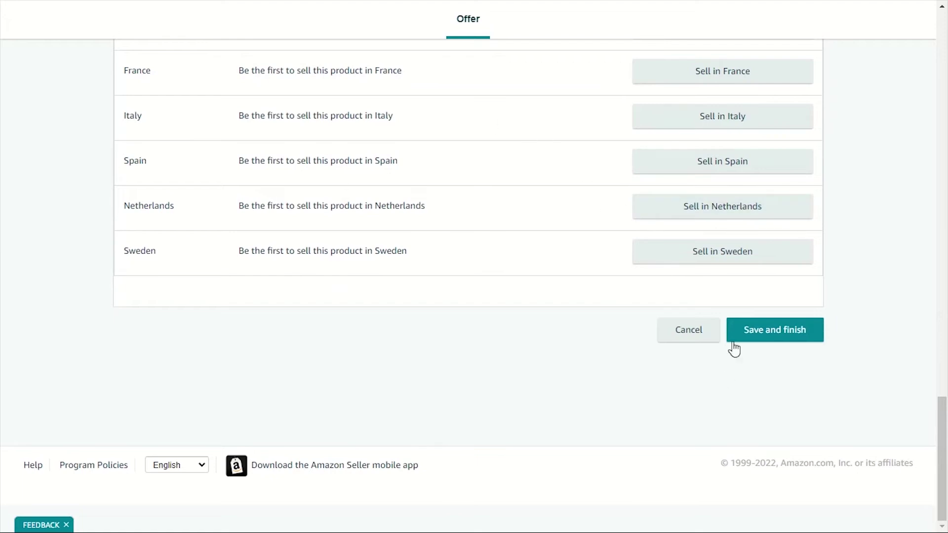
left_click(747, 335)
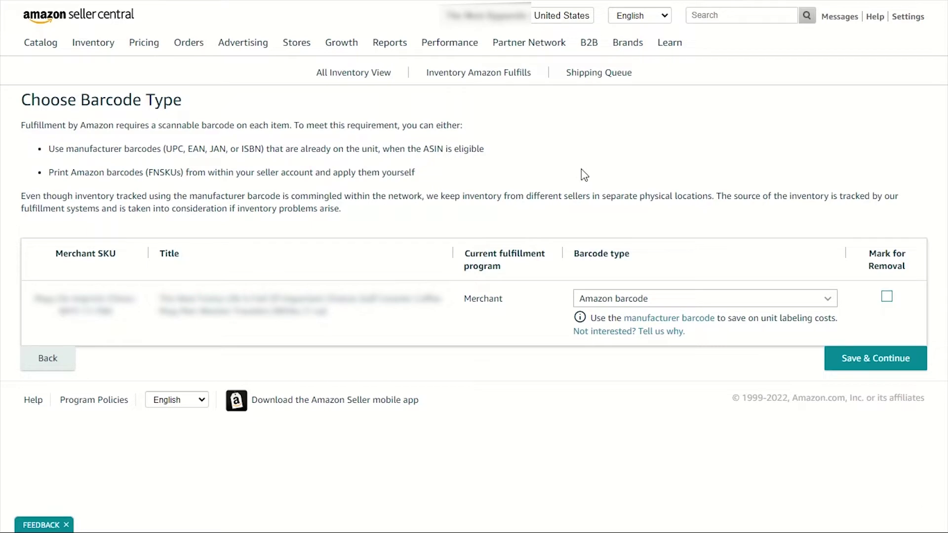
Keep Amazon barcode as the barcode type, then mark the item for removal and confirm the removal
left_click(645, 299)
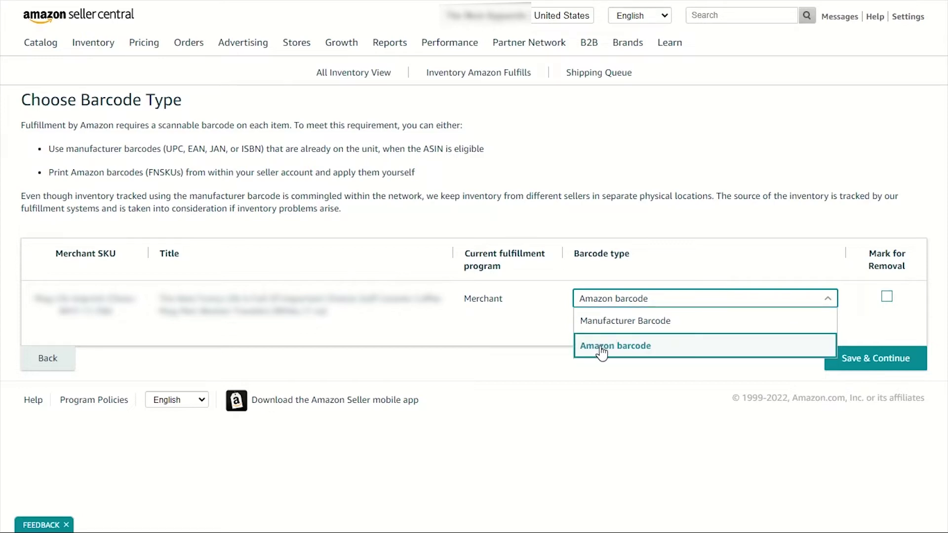
left_click(694, 228)
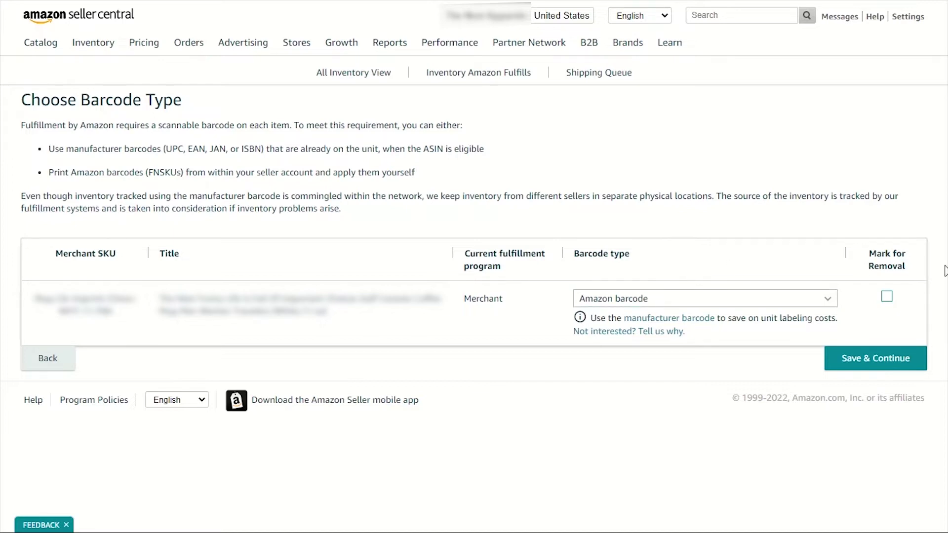
left_click(887, 297)
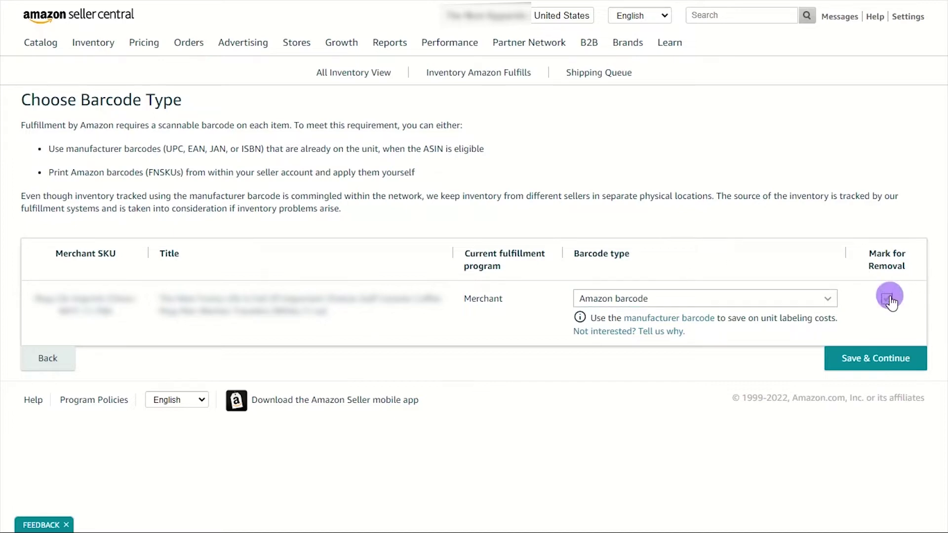
left_click(873, 364)
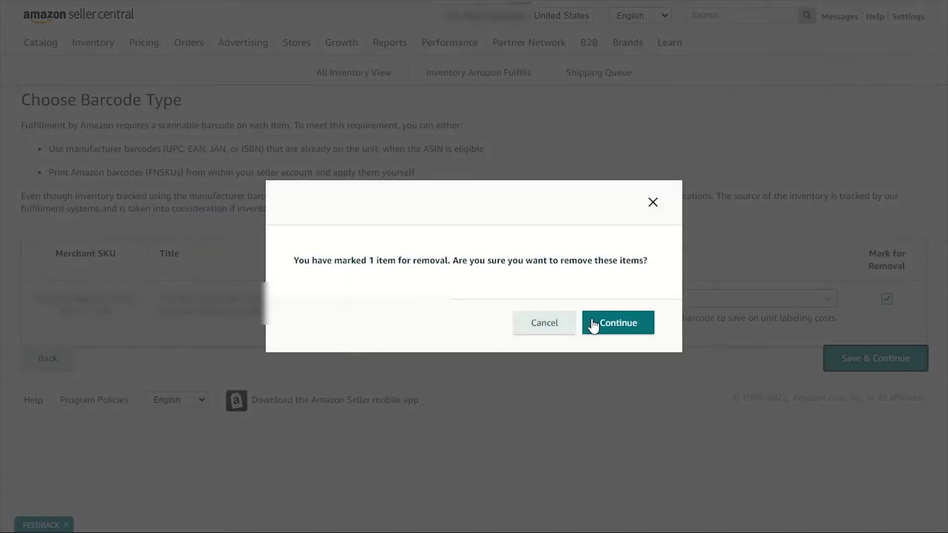
left_click(594, 325)
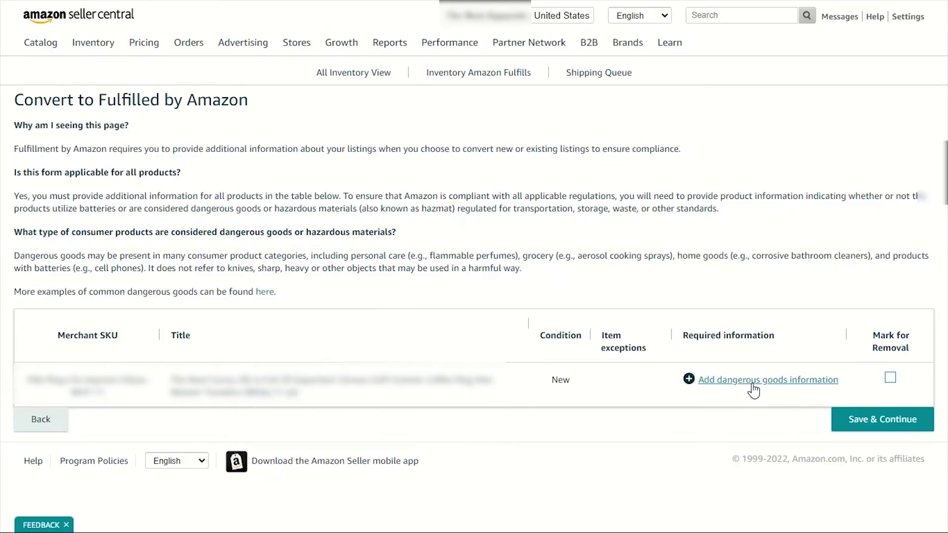
Answer No to the battery and dangerous goods questions, submit the product information and continue the conversion to Fulfilled by Amazon
left_click(800, 380)
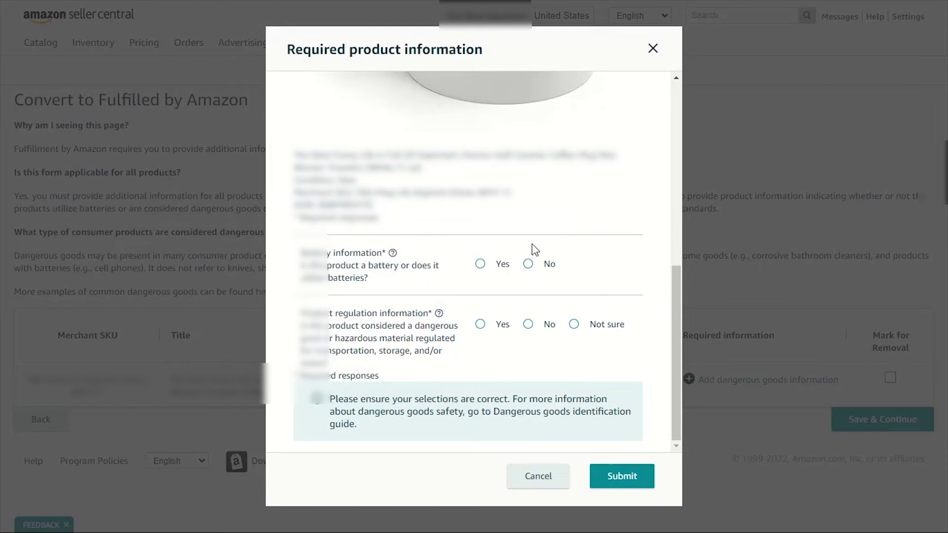
left_click(527, 264)
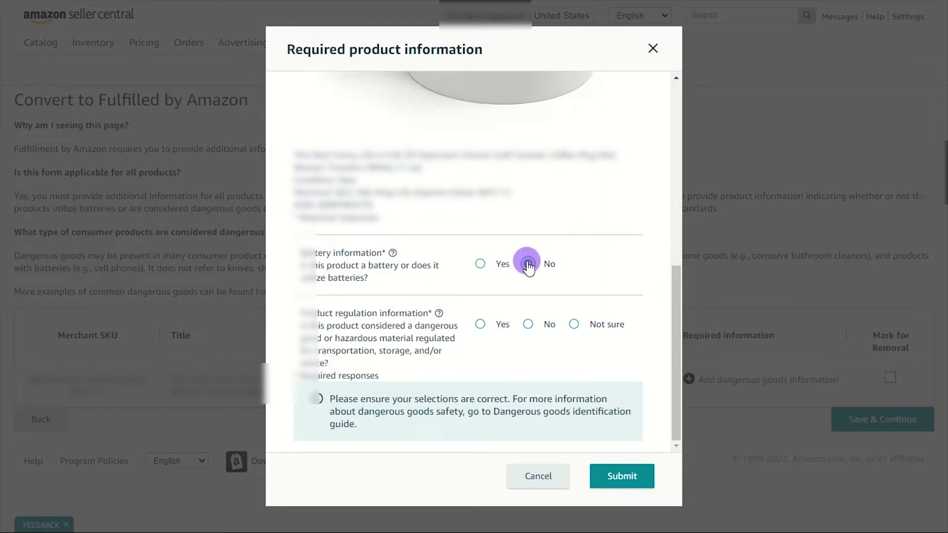
left_click(527, 325)
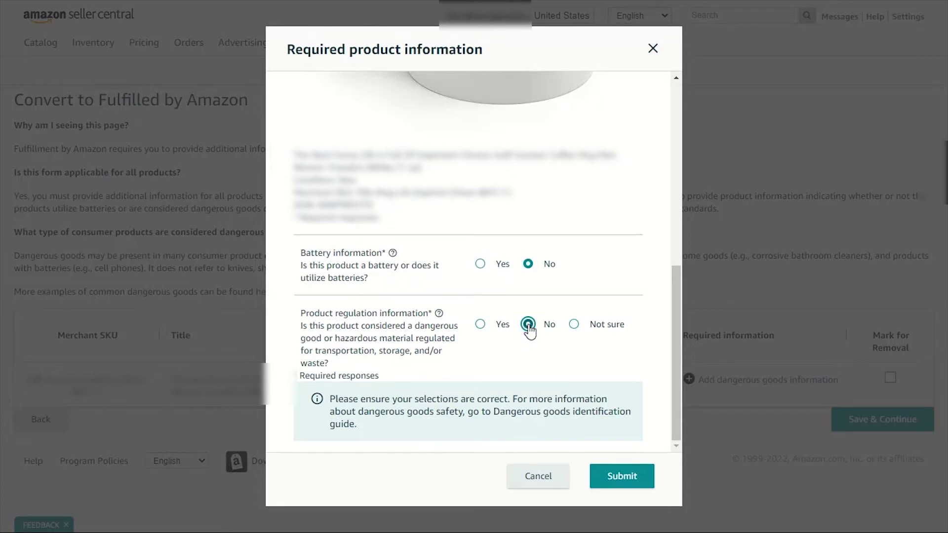
left_click(623, 477)
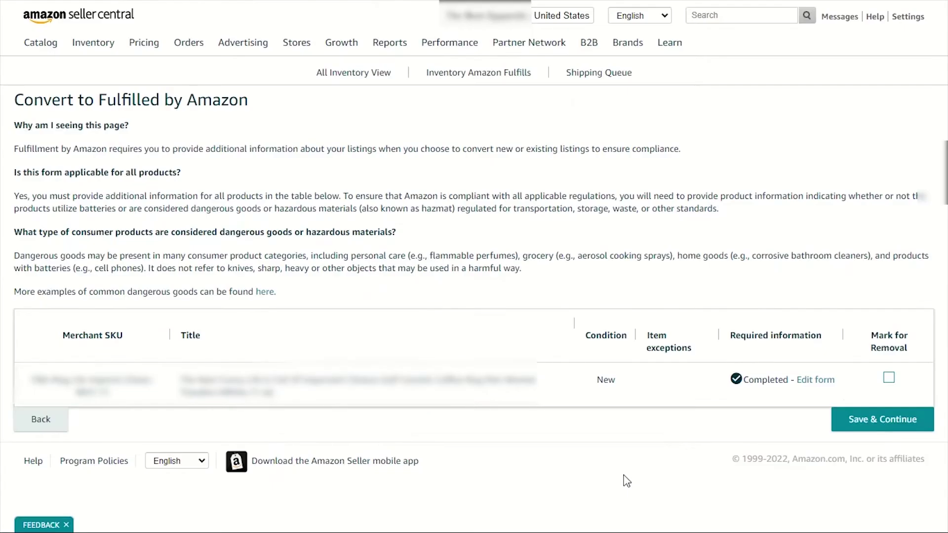
left_click(858, 418)
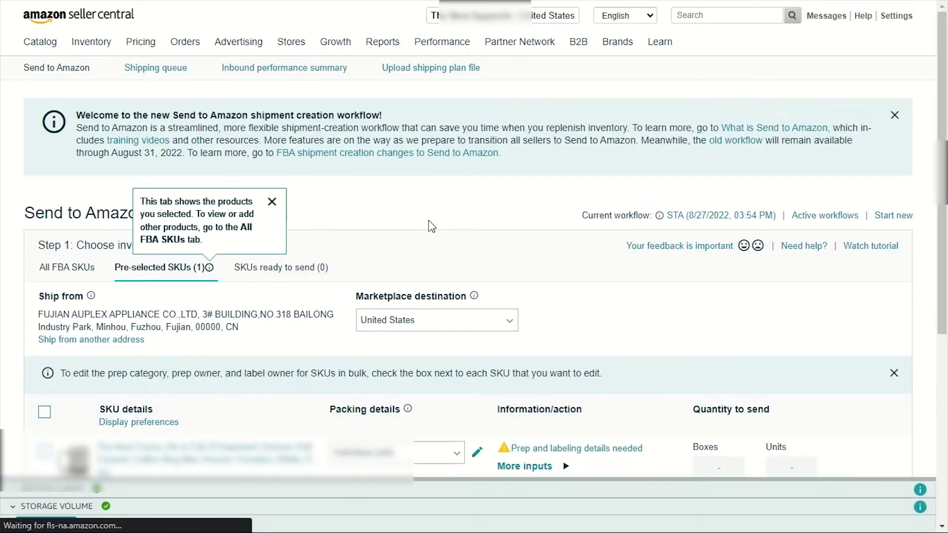
Review the marketplace destination choices, the ship-from address and the pre-selected SKU's packing details for the shipment
scroll(430, 225, "down", 2)
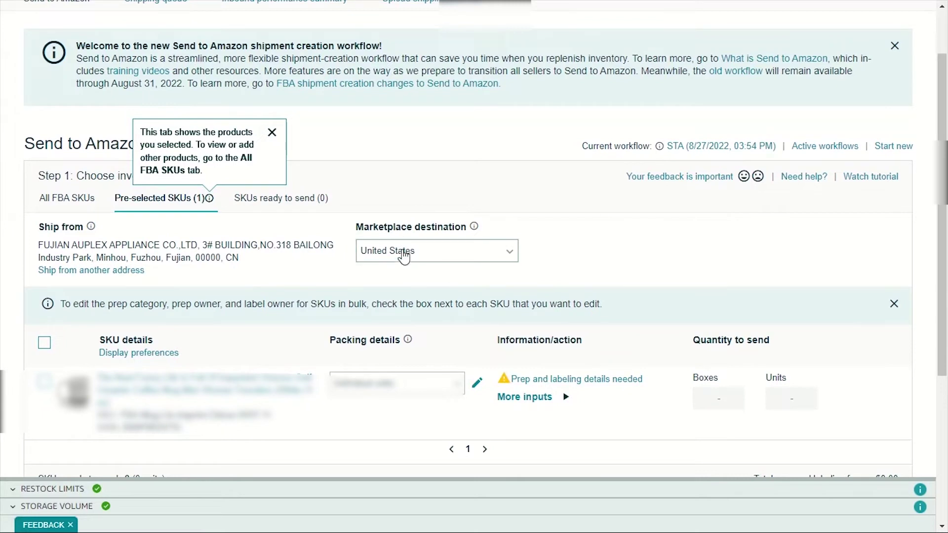
left_click(403, 252)
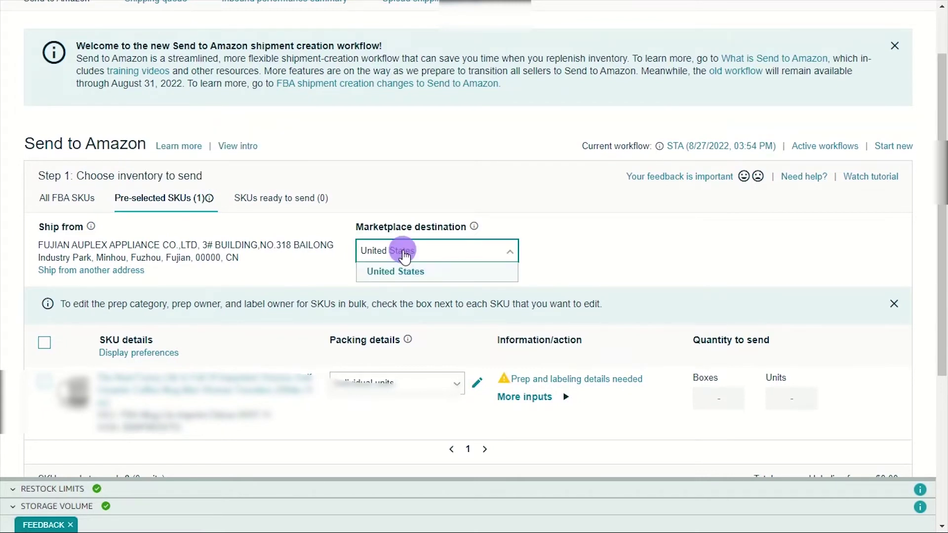
left_click(401, 251)
mouse_move(474, 226)
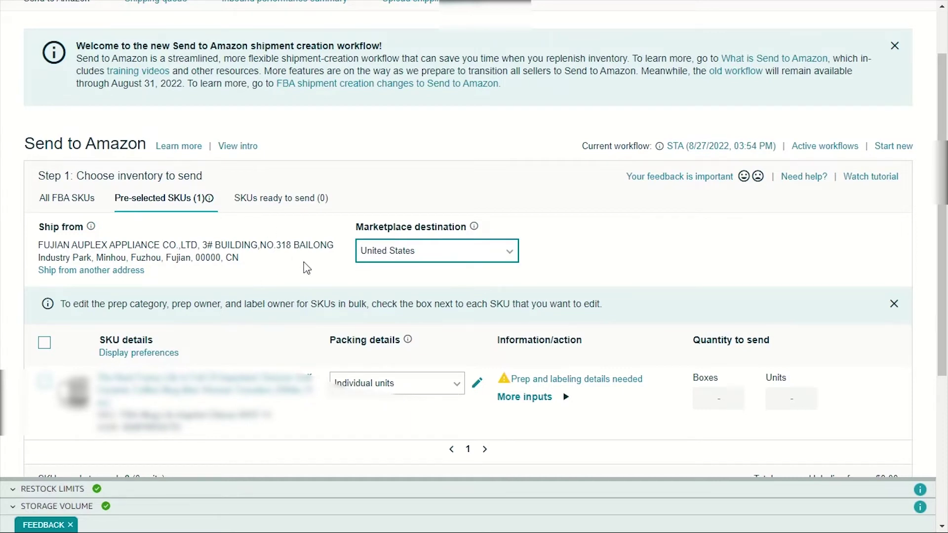
left_click_drag(39, 246, 226, 257)
left_click(256, 266)
left_click(227, 258)
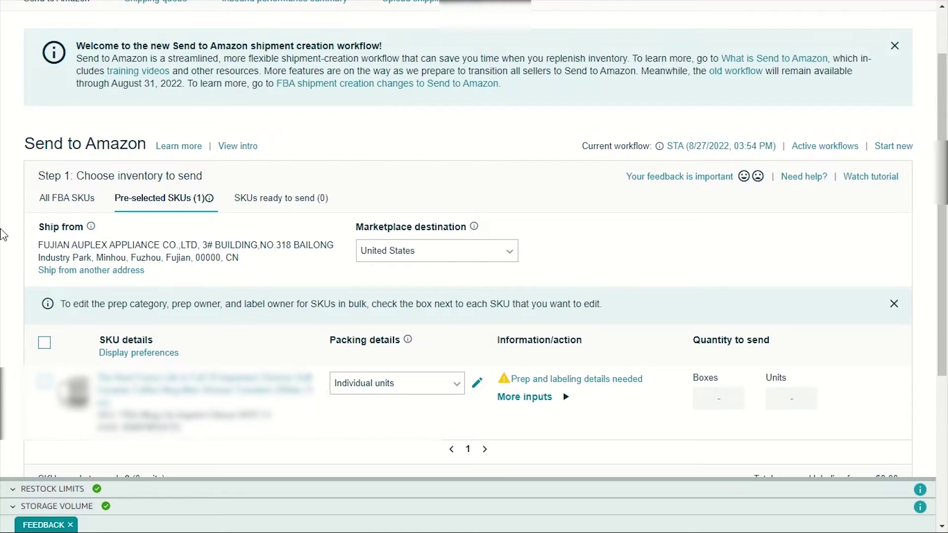
scroll(17, 250, "down", 2)
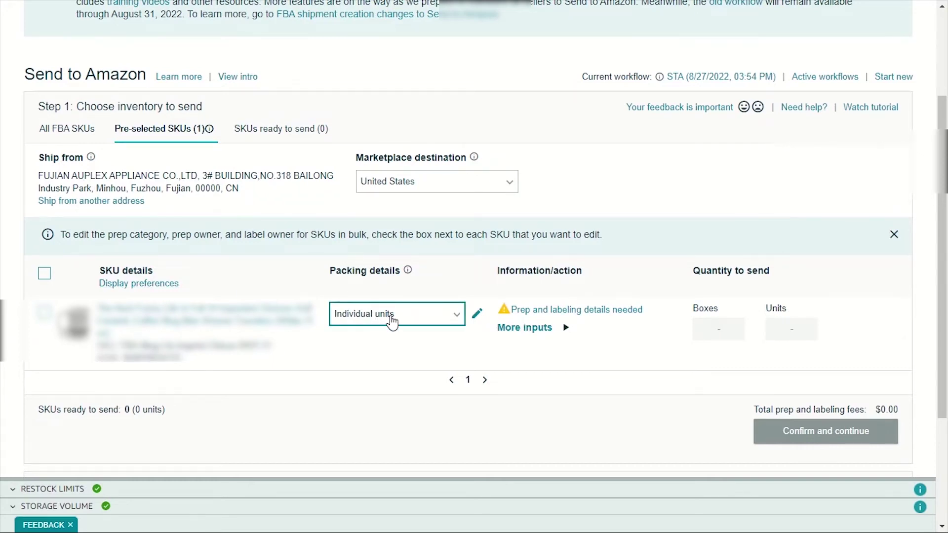
Create a new case pack template for the pre-selected SKU and name it Coffee mug 11oz
left_click(390, 317)
left_click(421, 310)
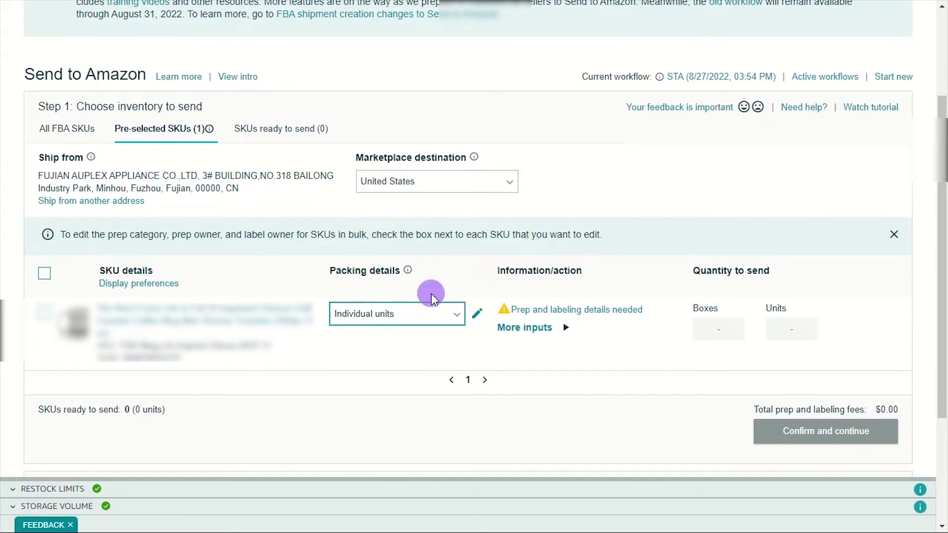
left_click(437, 313)
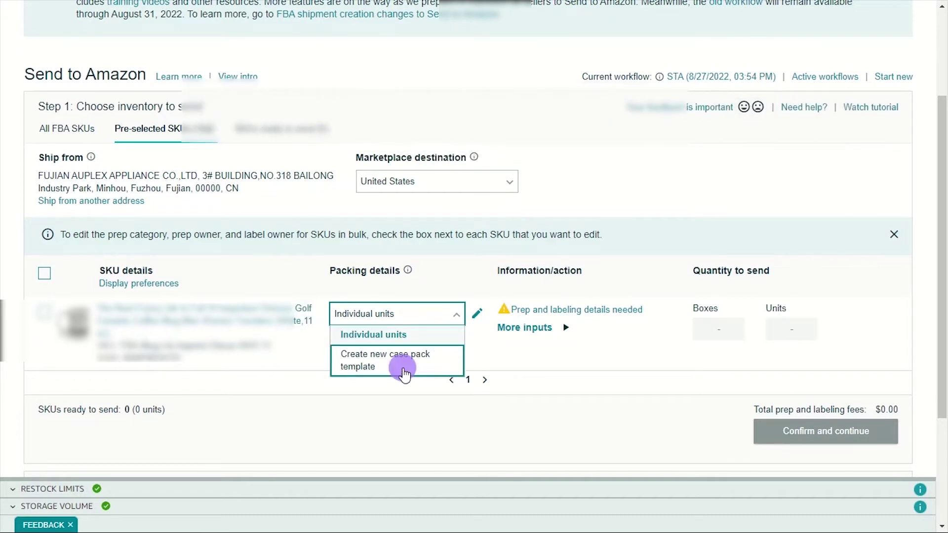
left_click(402, 368)
left_click(180, 164)
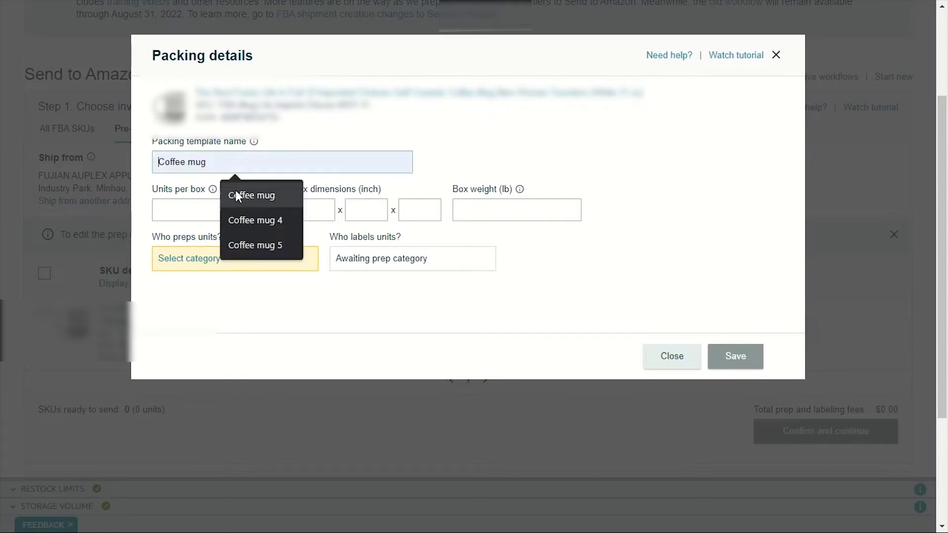
left_click(236, 195)
left_click(223, 159)
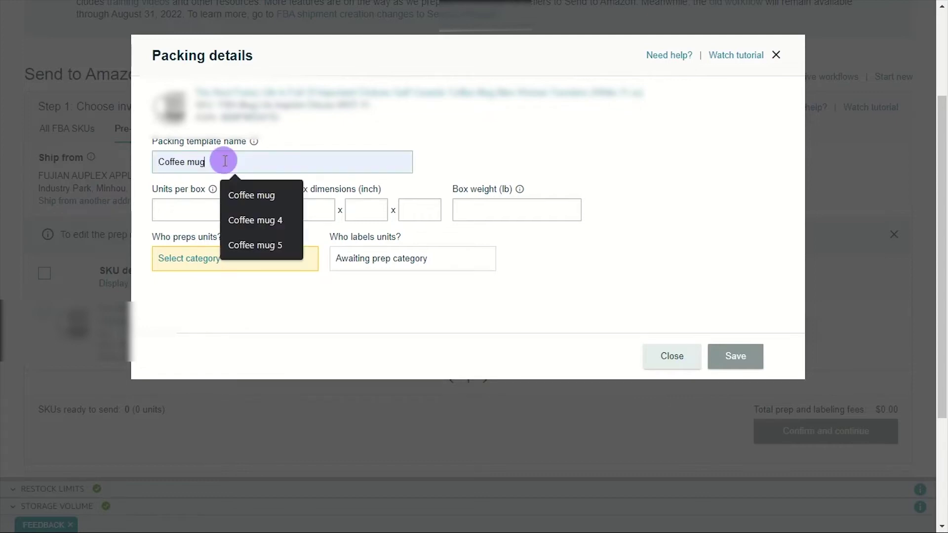
type("11oz")
Set the template to 36 units per box, box dimensions of 19 x 17 x 17 inches and a box weight of 40 lb
left_click(198, 203)
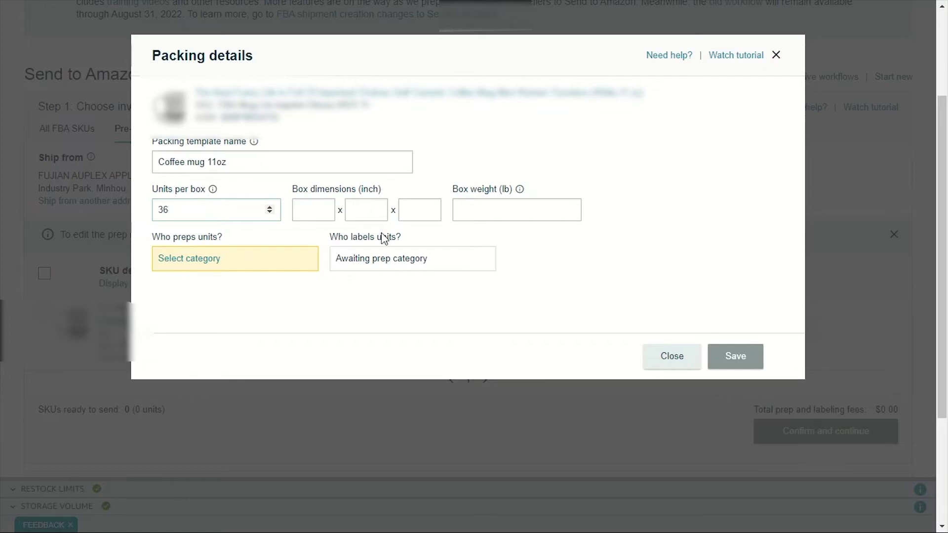
left_click(299, 210)
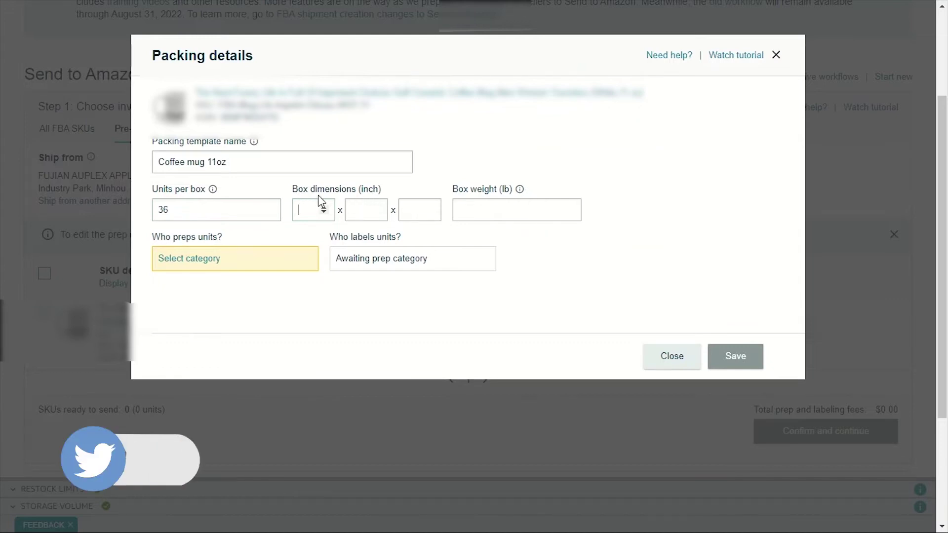
left_click(310, 216)
type("19")
type("17")
key("Tab")
type("17")
key("Tab")
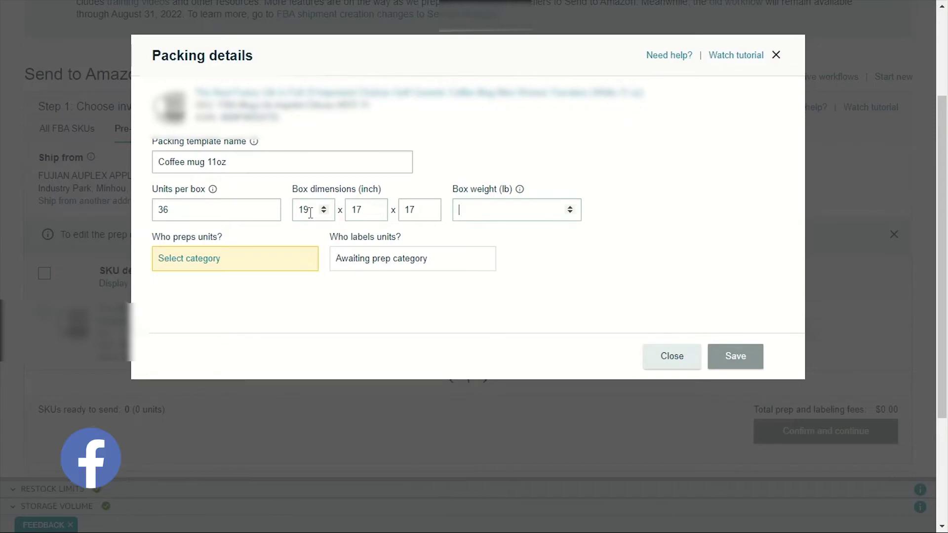
type("40")
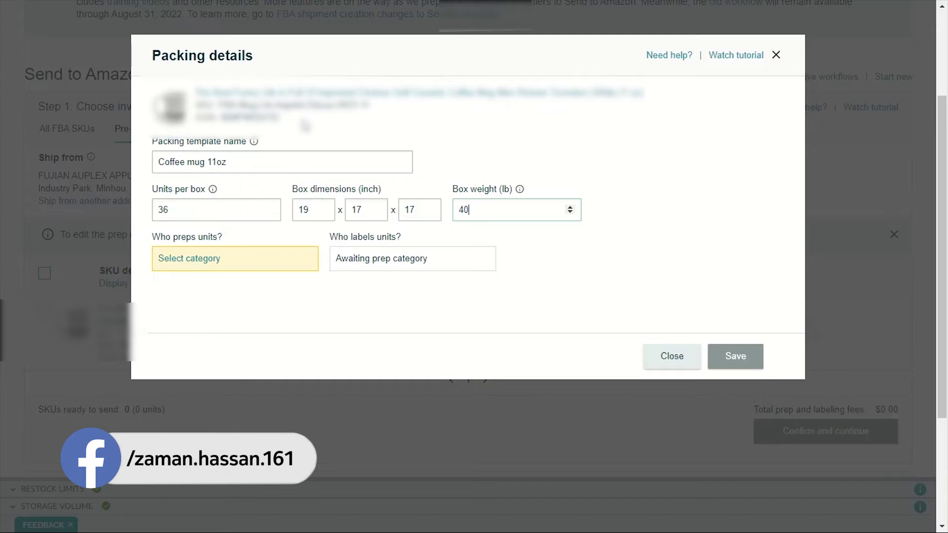
Look through the prep categories for the units, choose No prep needed and save the prep guidance
scroll(246, 162, "down", 1)
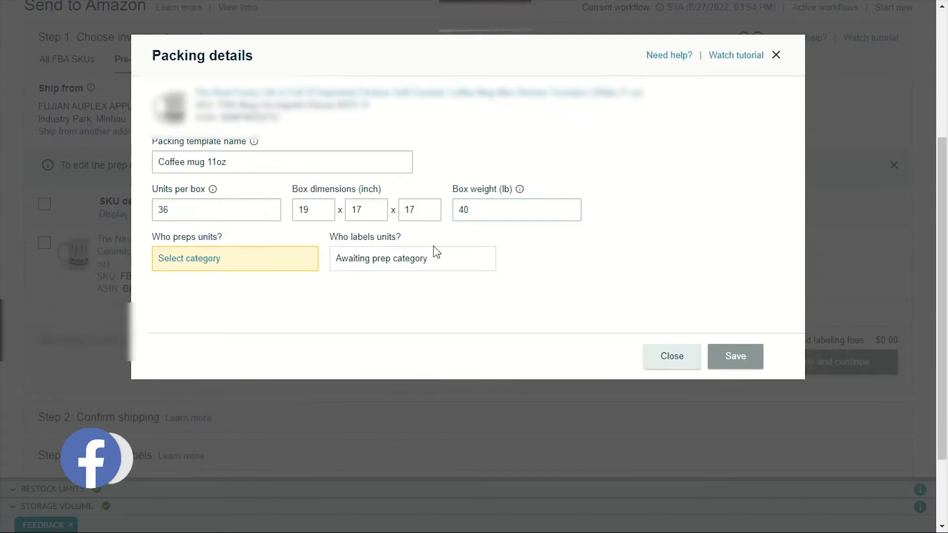
left_click(212, 282)
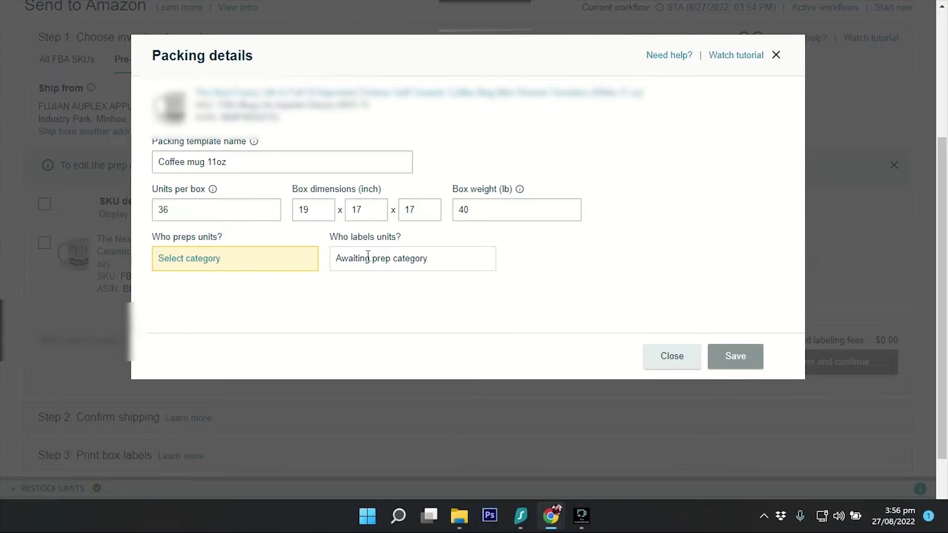
left_click(188, 263)
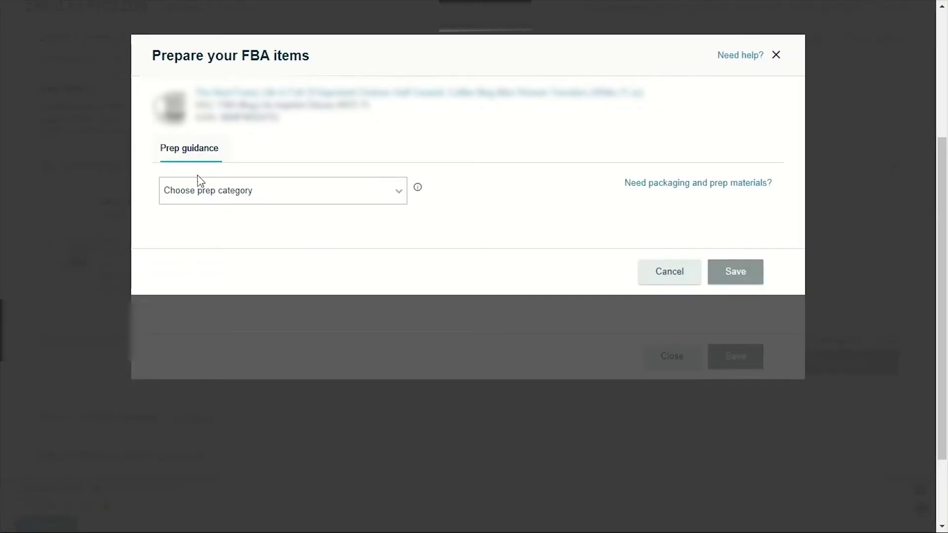
left_click(255, 197)
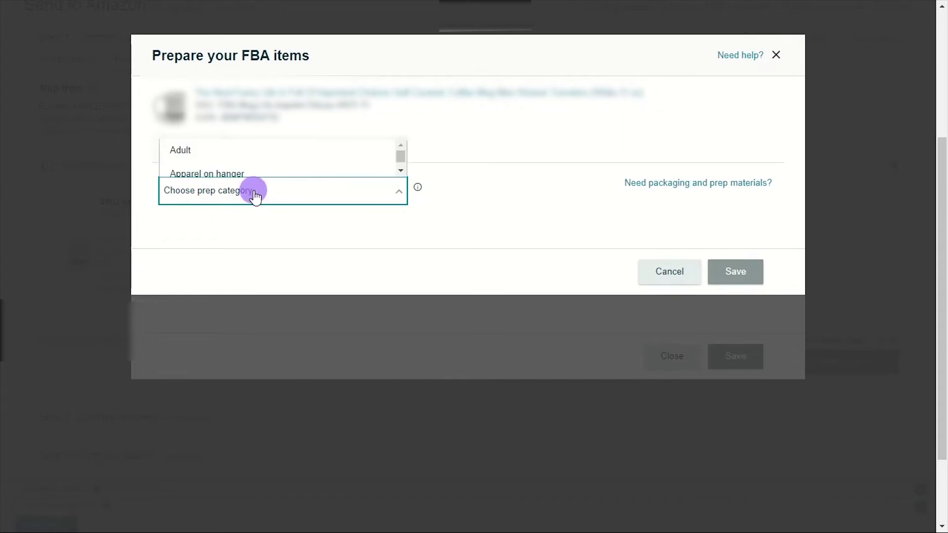
scroll(236, 161, "down", 1)
scroll(239, 161, "up", 1)
left_click(459, 148)
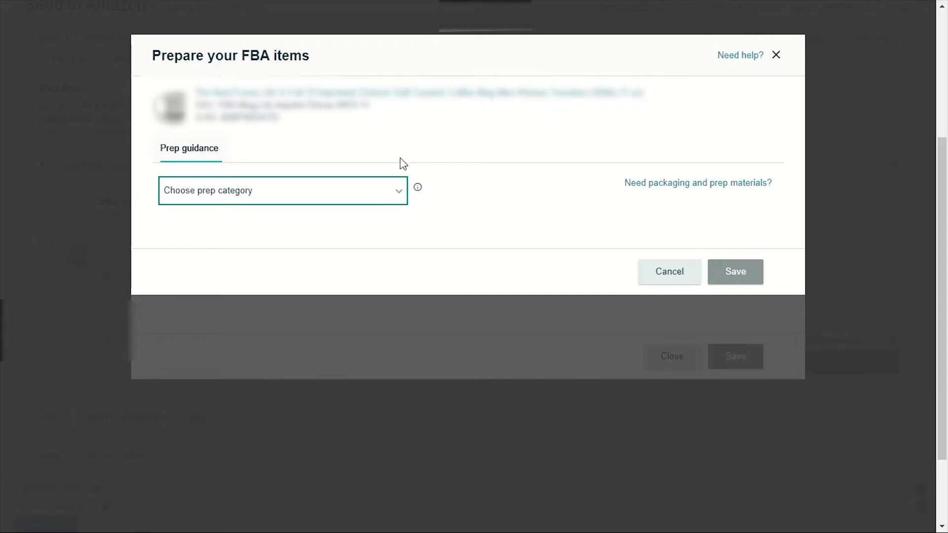
left_click(335, 193)
scroll(292, 158, "down", 3)
scroll(348, 217, "down", 2)
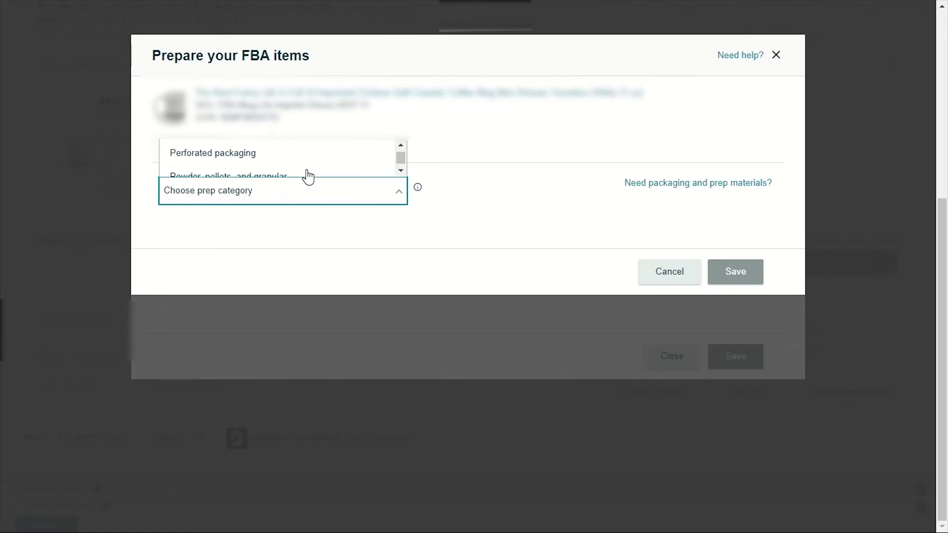
scroll(271, 159, "up", 2)
scroll(271, 159, "up", 2)
scroll(271, 159, "down", 3)
scroll(271, 159, "up", 3)
left_click(226, 168)
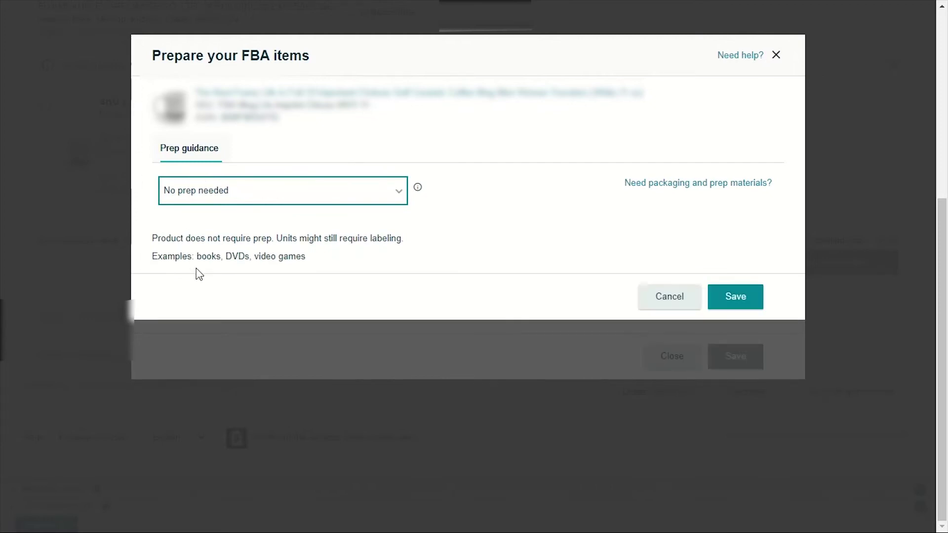
left_click(735, 298)
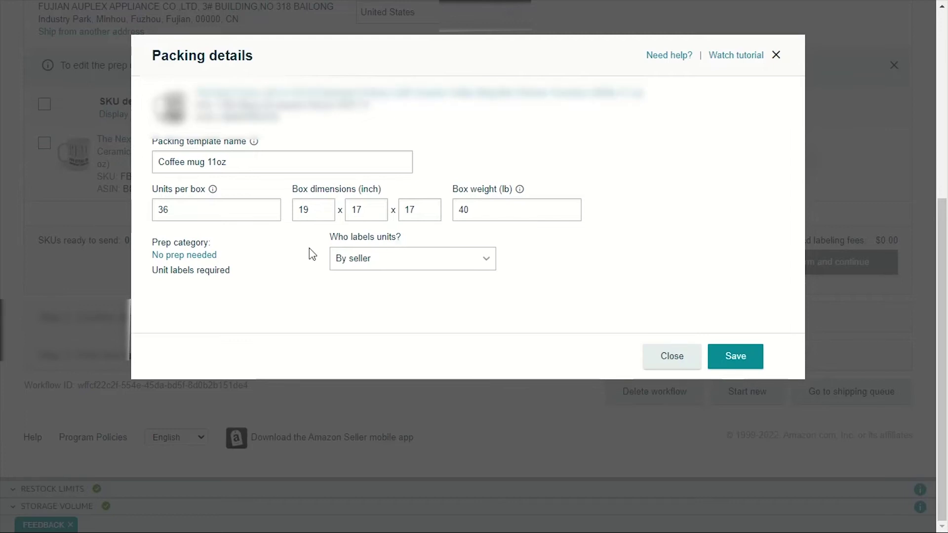
Review who can label the units, keep By seller and try to save the packing template
left_click(395, 267)
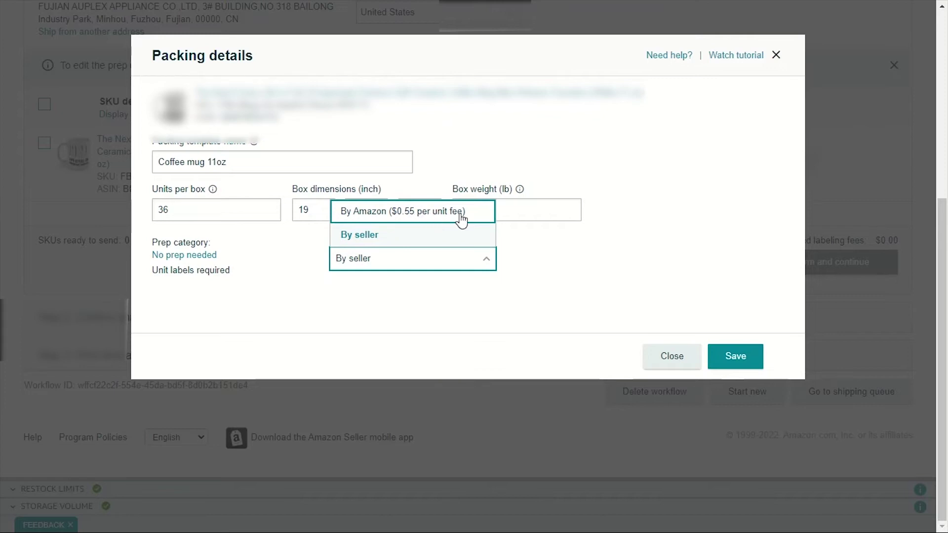
left_click(366, 264)
left_click(677, 304)
left_click(730, 355)
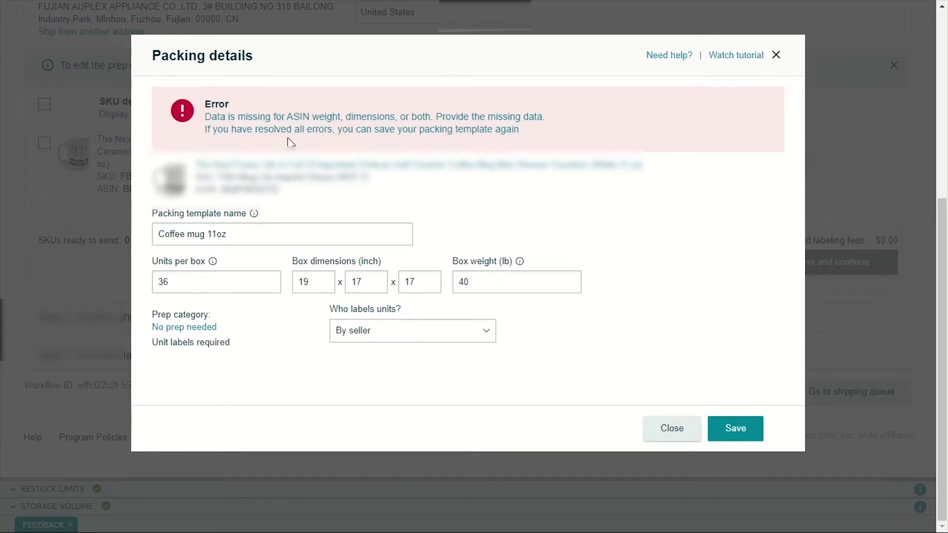
Provide the missing package dimensions for the mug, set its weight to 0.25 lb and save them
left_click(414, 117)
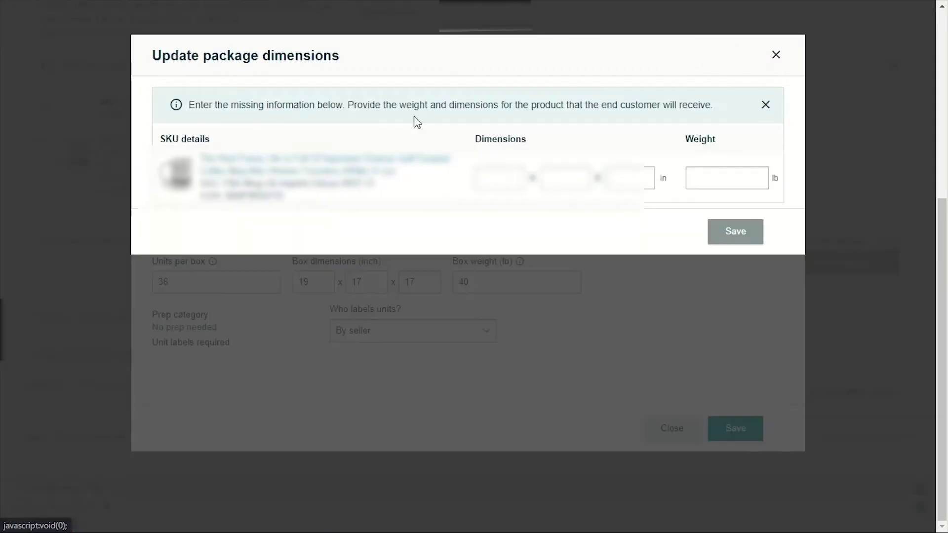
left_click(488, 178)
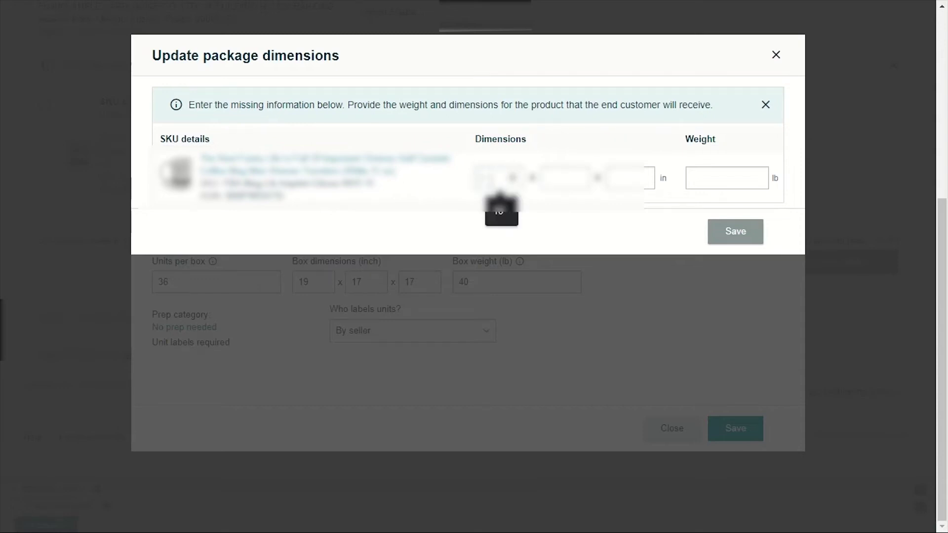
left_click(487, 179)
left_click(499, 195)
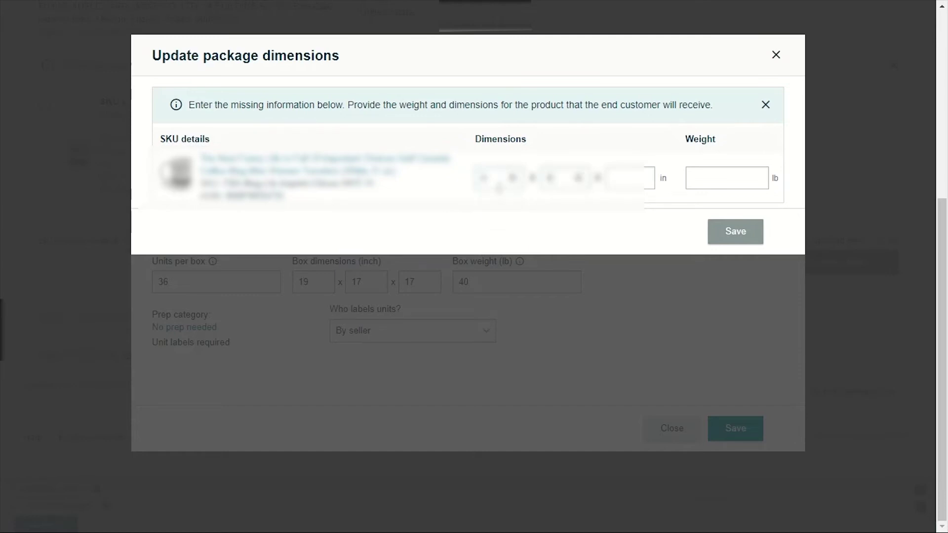
key("Tab")
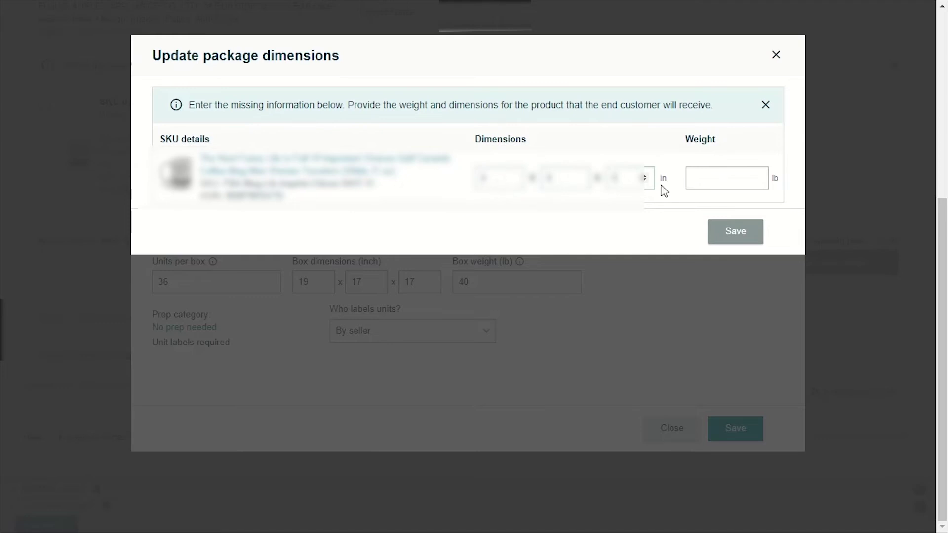
left_click(685, 180)
type("0.25")
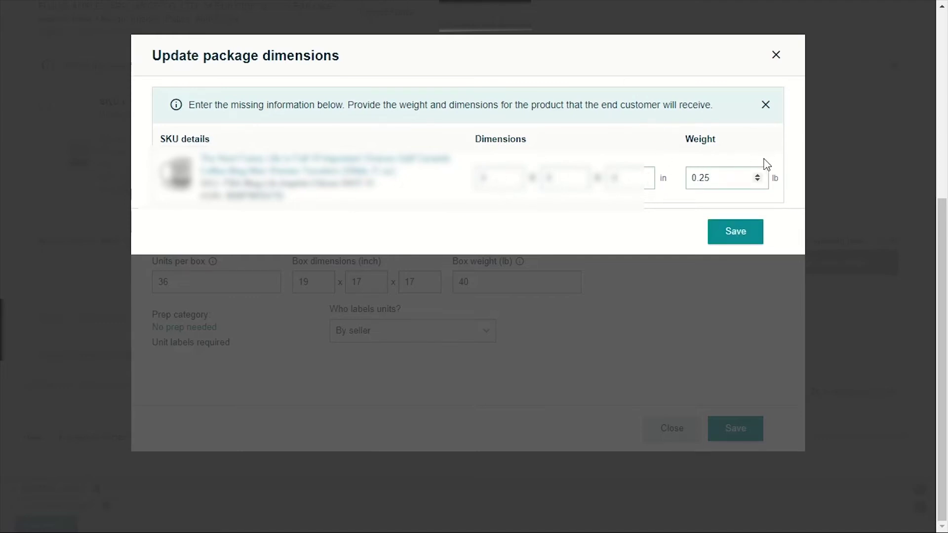
left_click(732, 241)
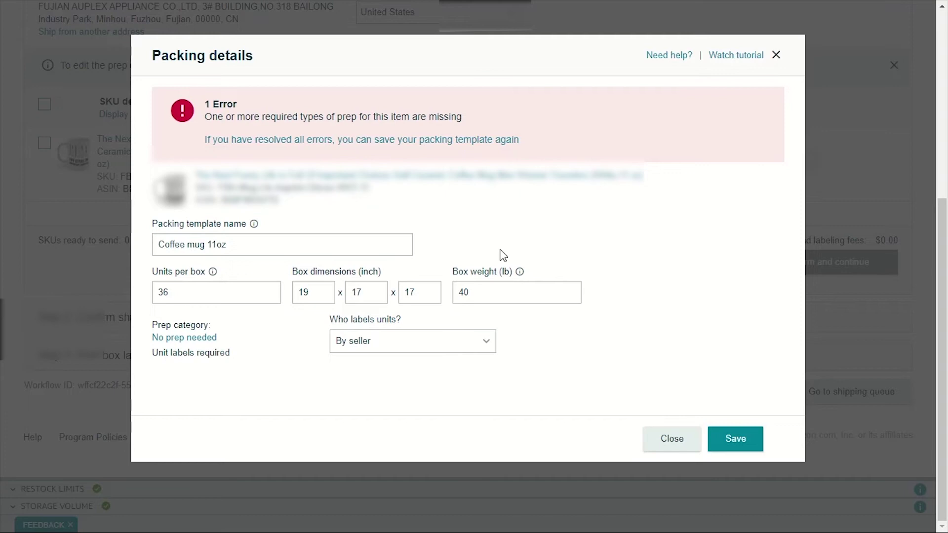
Save the Coffee mug 11oz packing template again
left_click(615, 257)
left_click(744, 437)
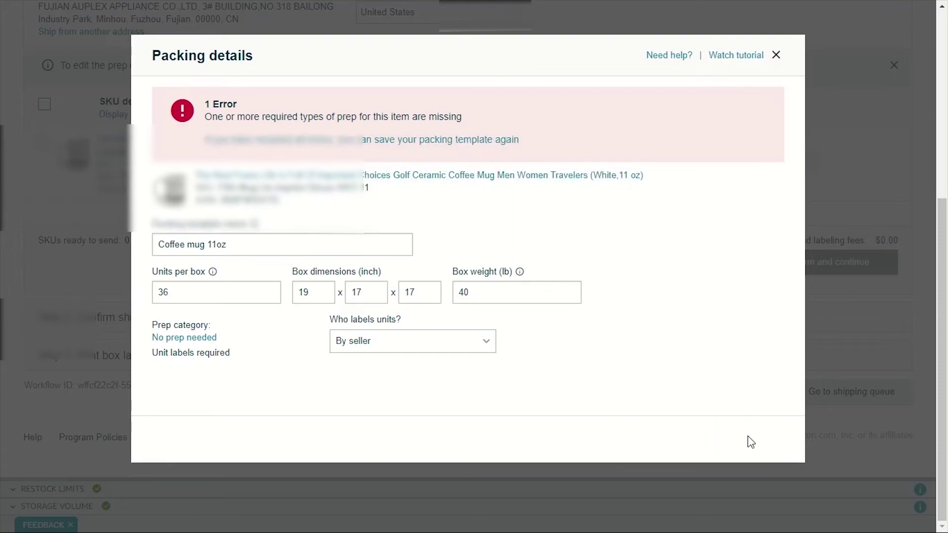
left_click(408, 165)
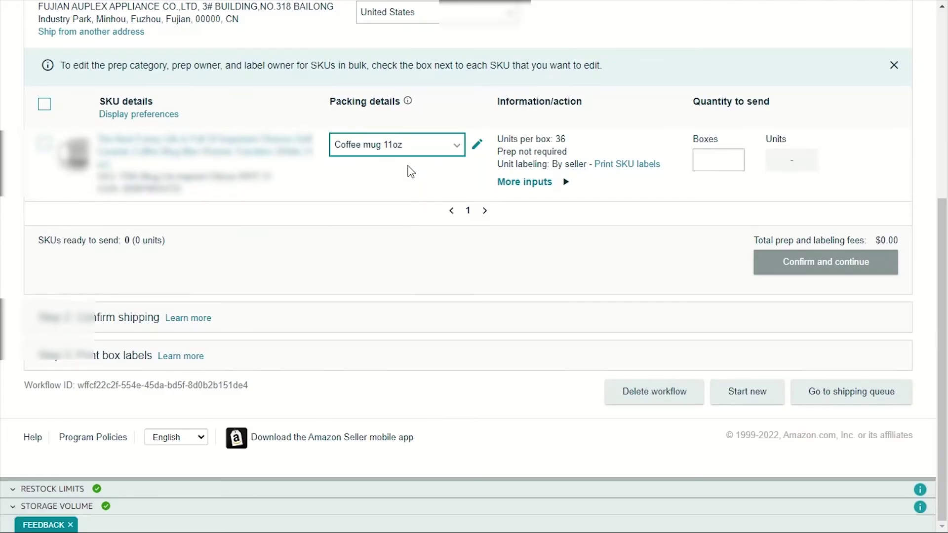
Set the quantity to send to 1 box and mark the SKU as ready to send
left_click(703, 160)
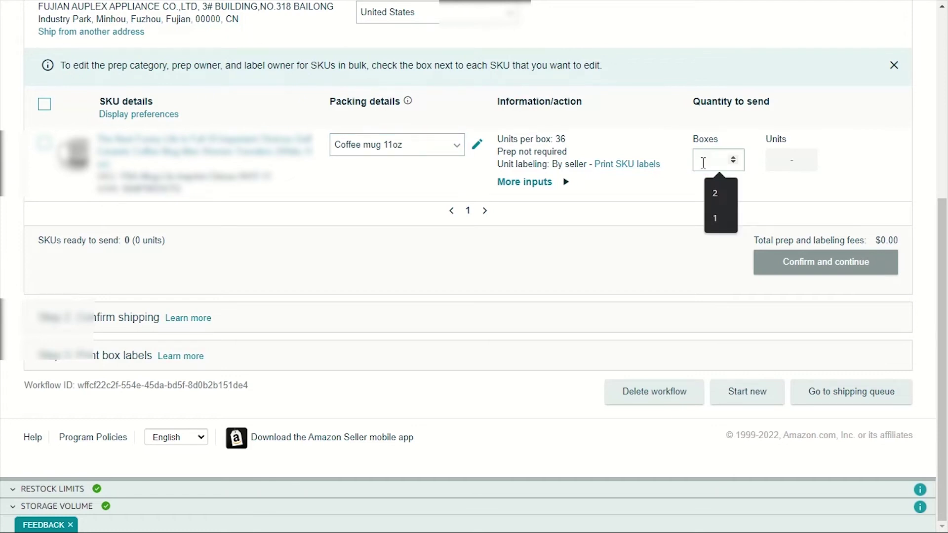
type("1")
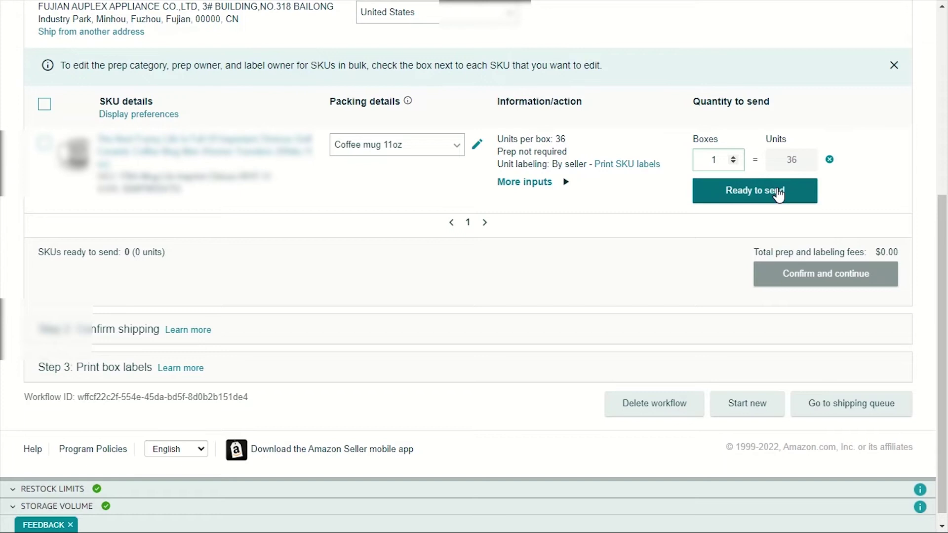
left_click(778, 195)
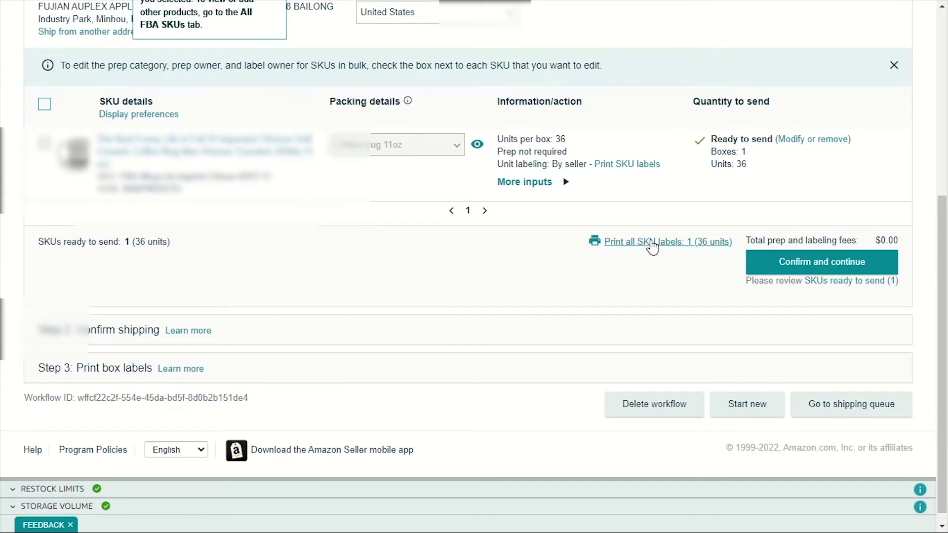
Print all SKU labels in the 24-up labels 66.0 mm x 33.9 mm on A4 format
left_click(652, 243)
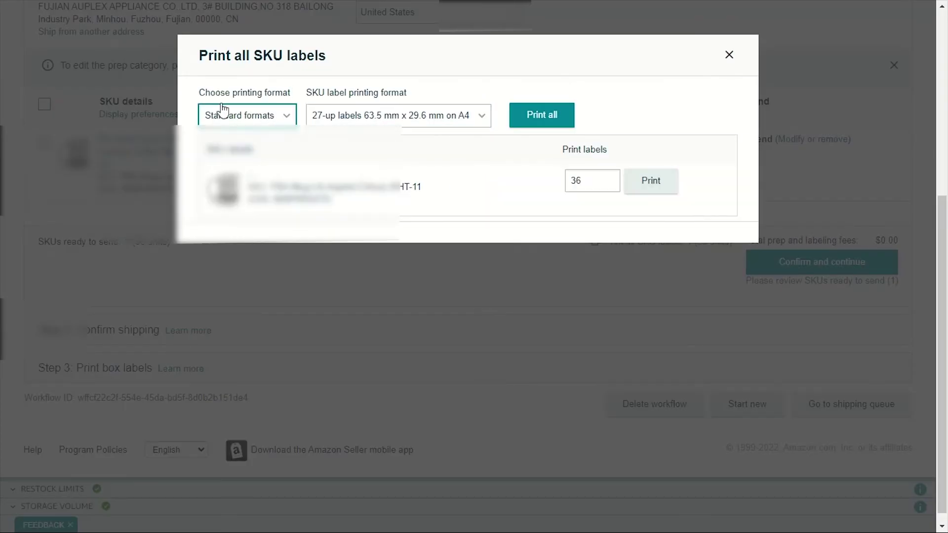
left_click(361, 122)
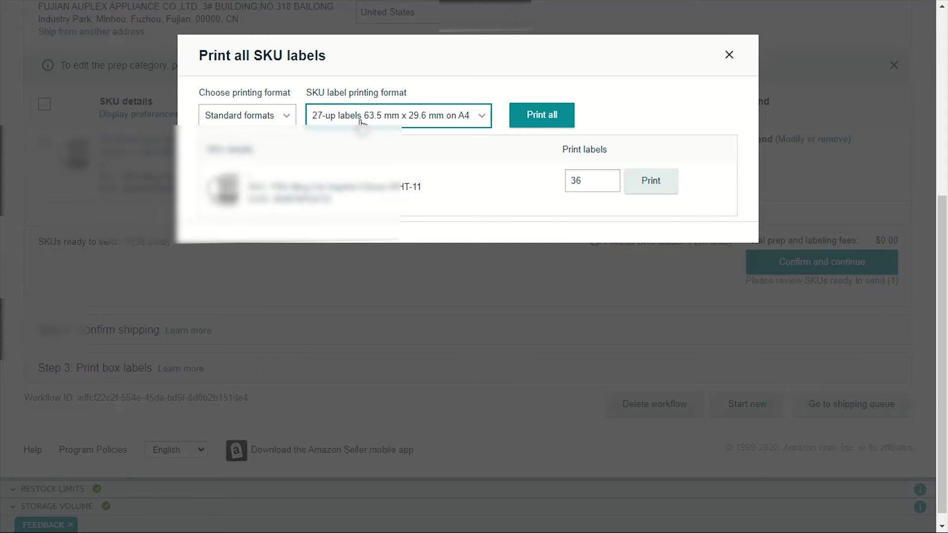
left_click(379, 117)
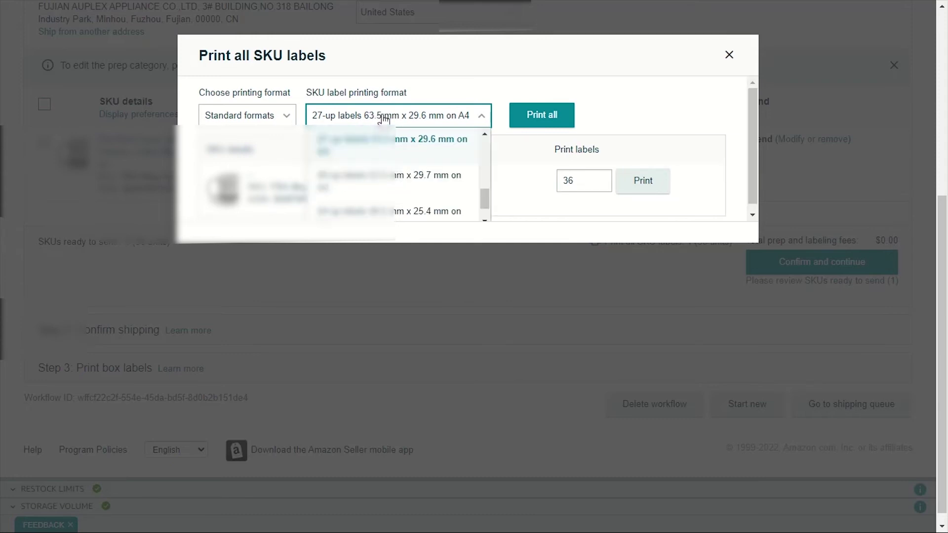
scroll(387, 214, "up", 2)
scroll(383, 188, "up", 3)
scroll(375, 178, "up", 5)
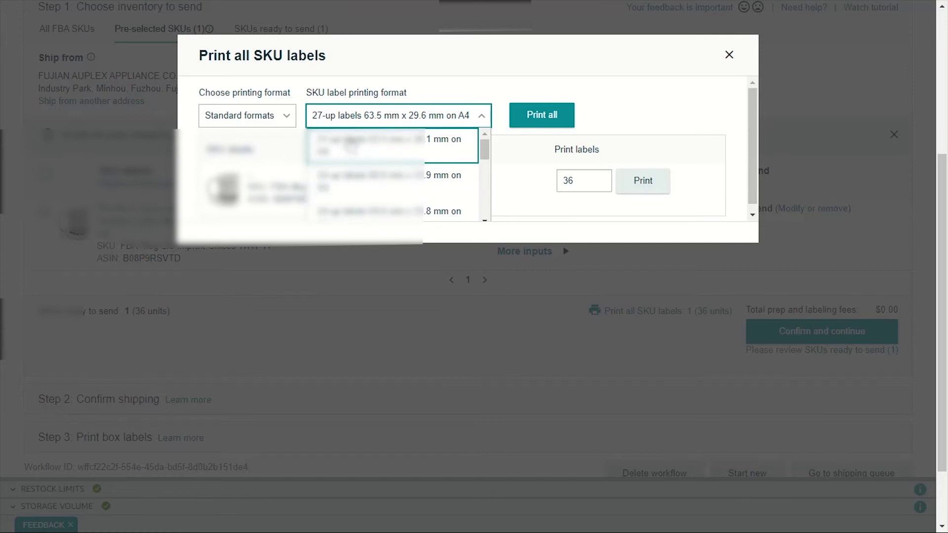
left_click(334, 182)
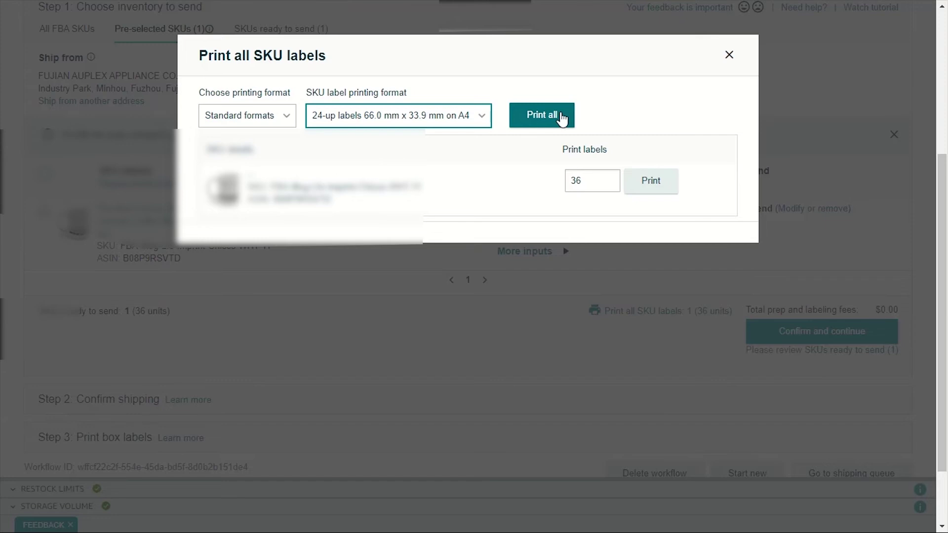
left_click(561, 118)
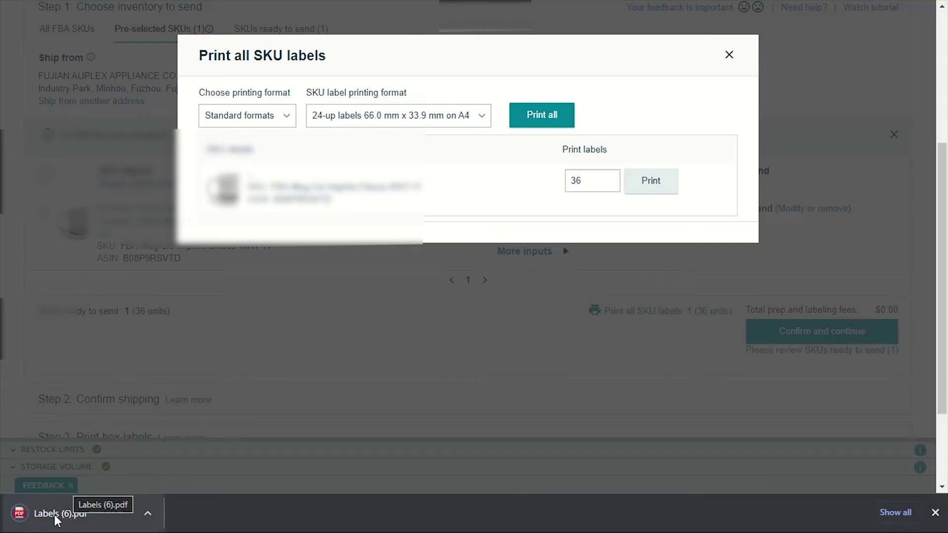
Check the downloaded SKU labels PDF, then close it and the Print all SKU labels dialog
left_click(57, 520)
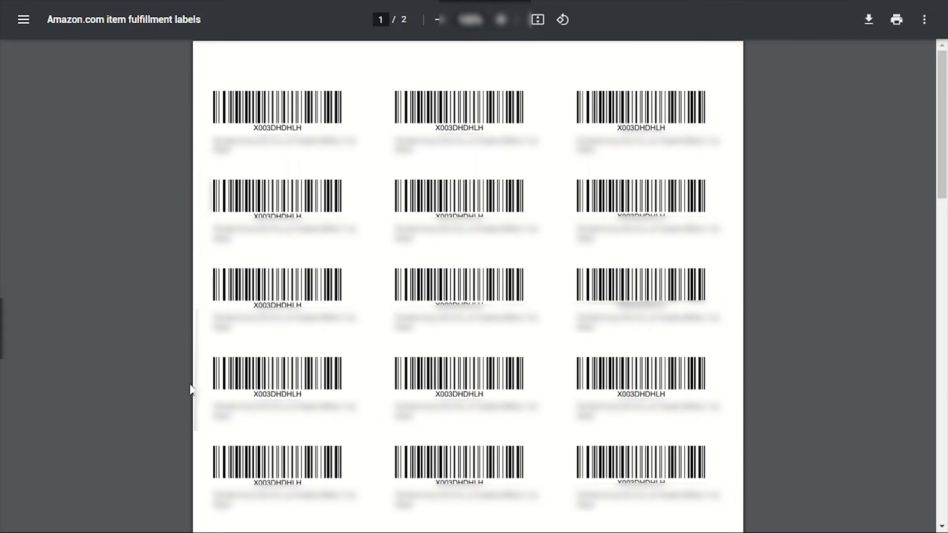
key("ctrl+w")
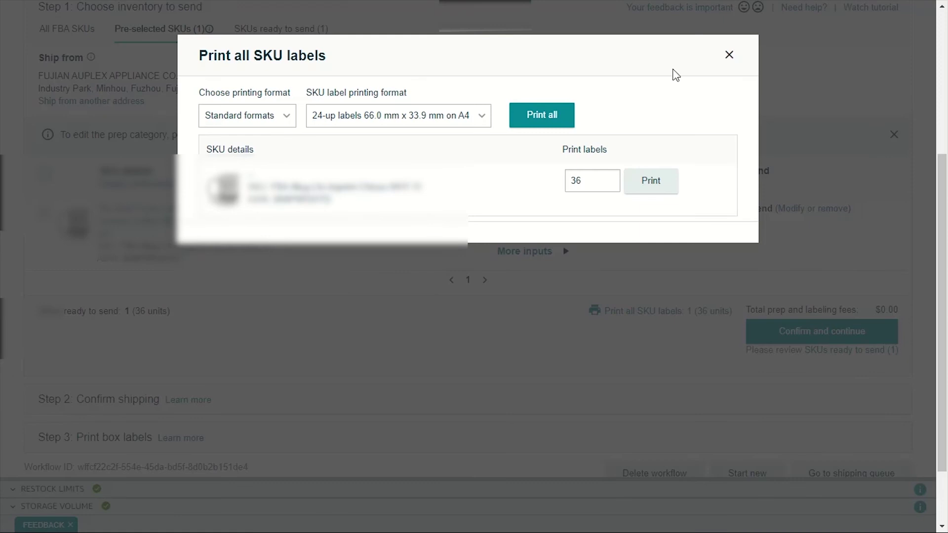
left_click(728, 55)
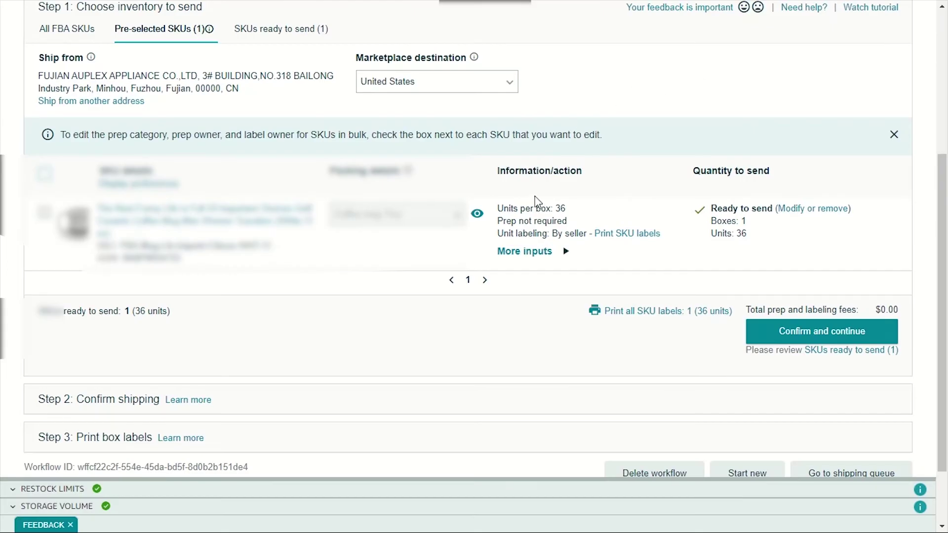
Confirm the inventory to send and continue to the Confirm shipping step
scroll(592, 205, "down", 1)
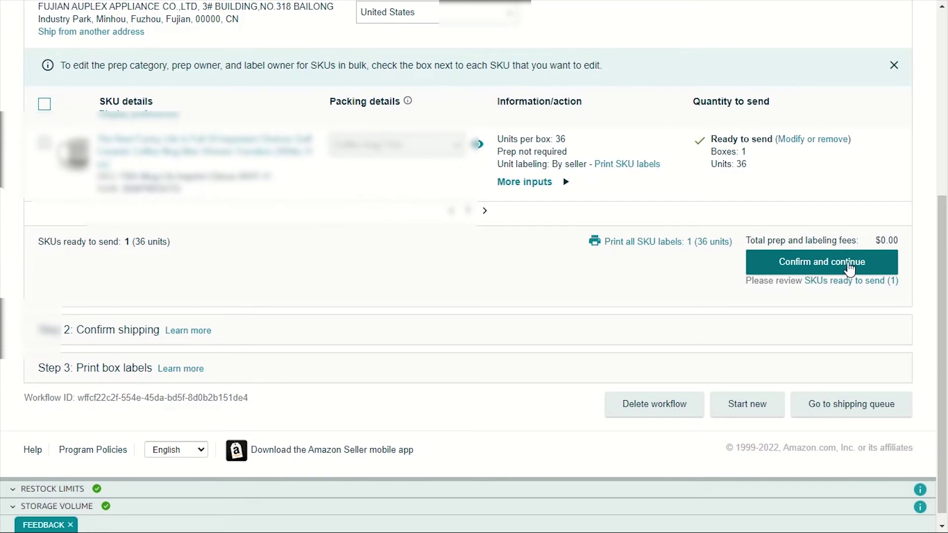
left_click(849, 269)
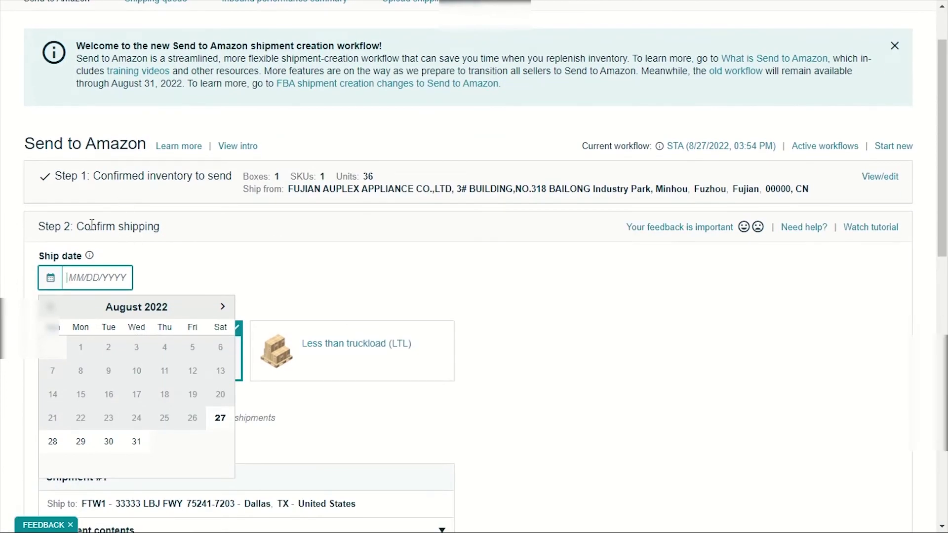
double_click(95, 224)
left_click_drag(95, 223, 127, 223)
mouse_move(77, 263)
left_click(10, 232)
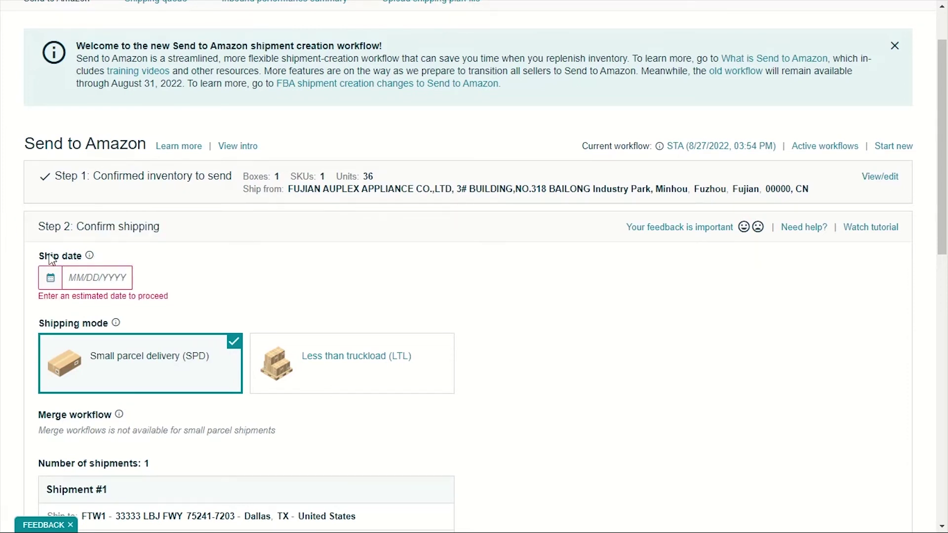
Set the shipment's ship date to 09/30/2022
left_click(89, 275)
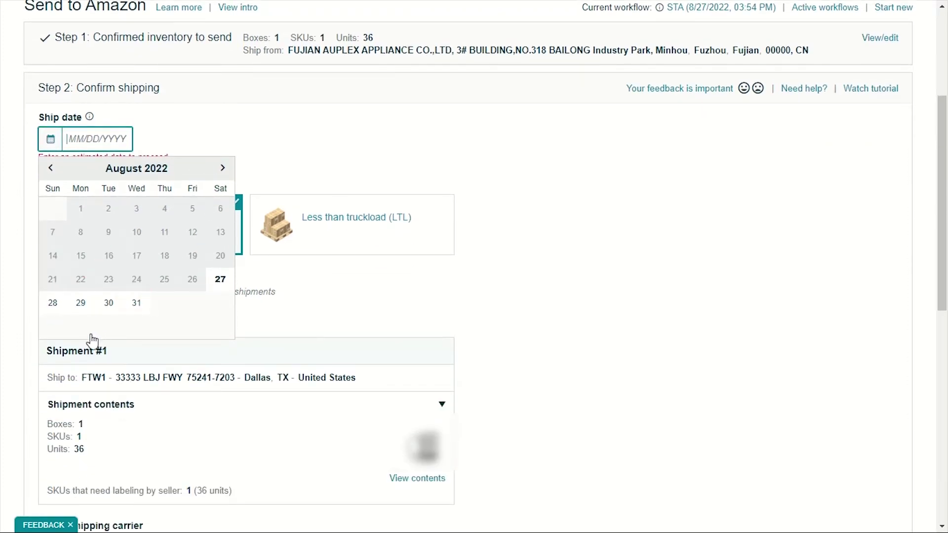
left_click(222, 168)
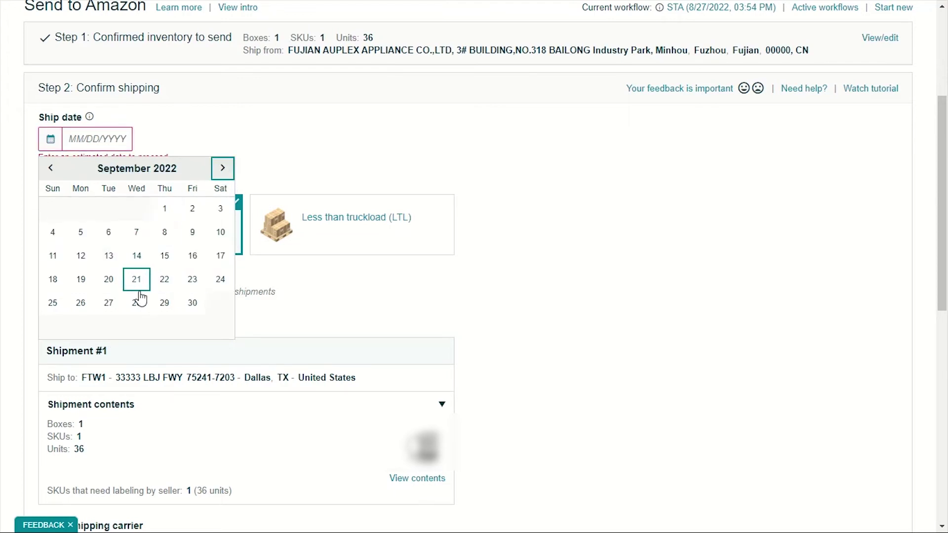
left_click(196, 303)
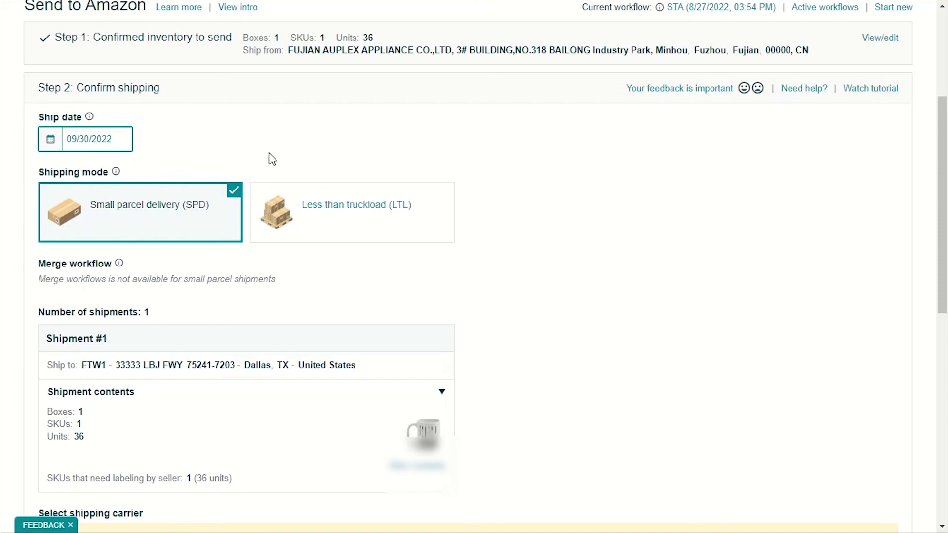
Examine the ship-to line of Shipment #1, including the fulfillment center code, street address, city and state
scroll(299, 153, "up", 1)
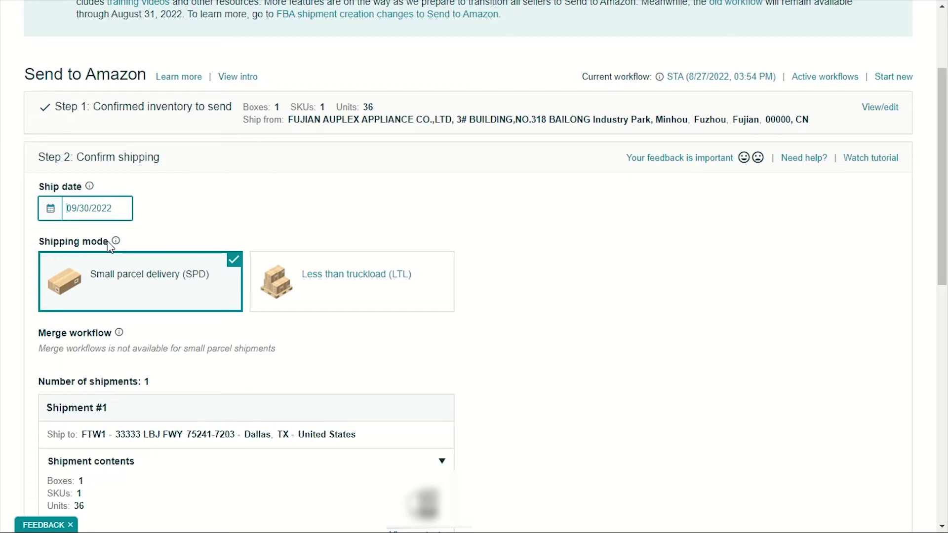
scroll(109, 246, "down", 4)
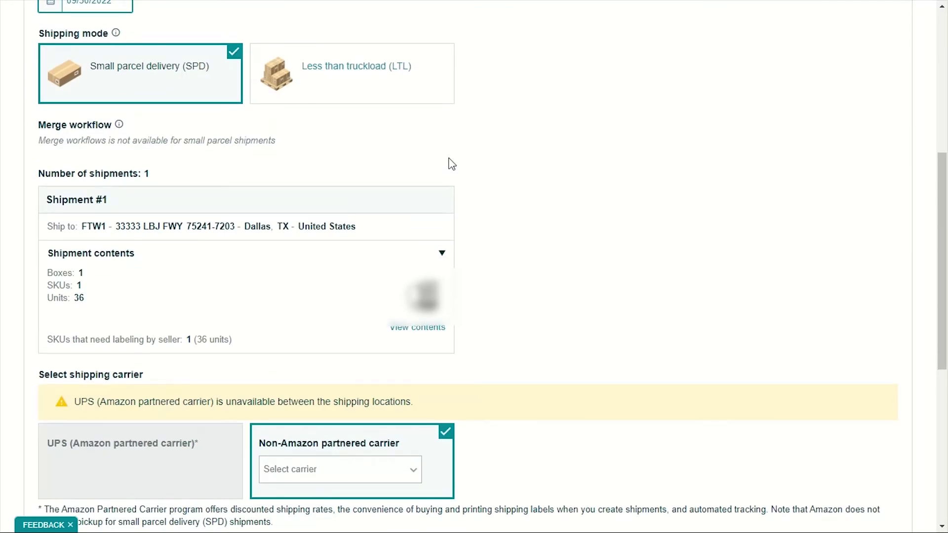
left_click(93, 225)
left_click_drag(93, 225, 333, 228)
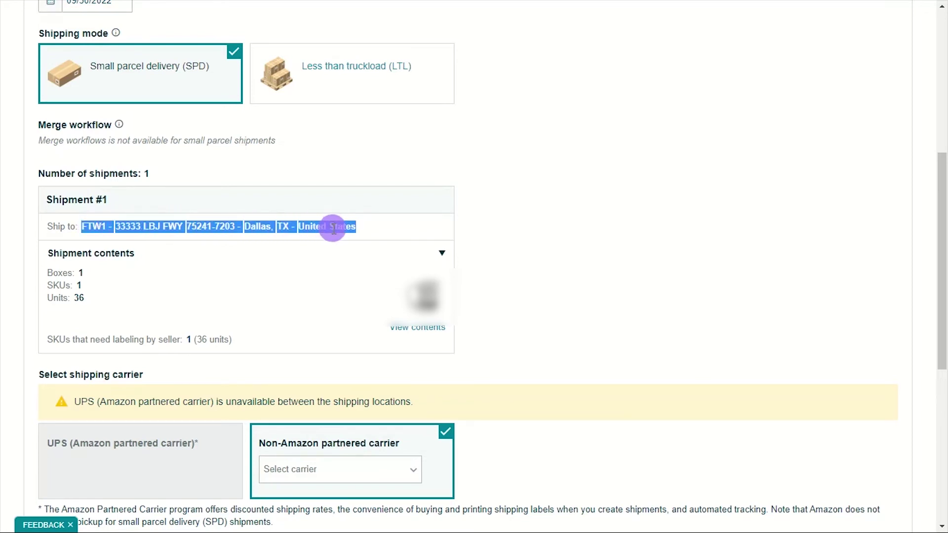
left_click_drag(355, 227, 336, 221)
double_click(92, 226)
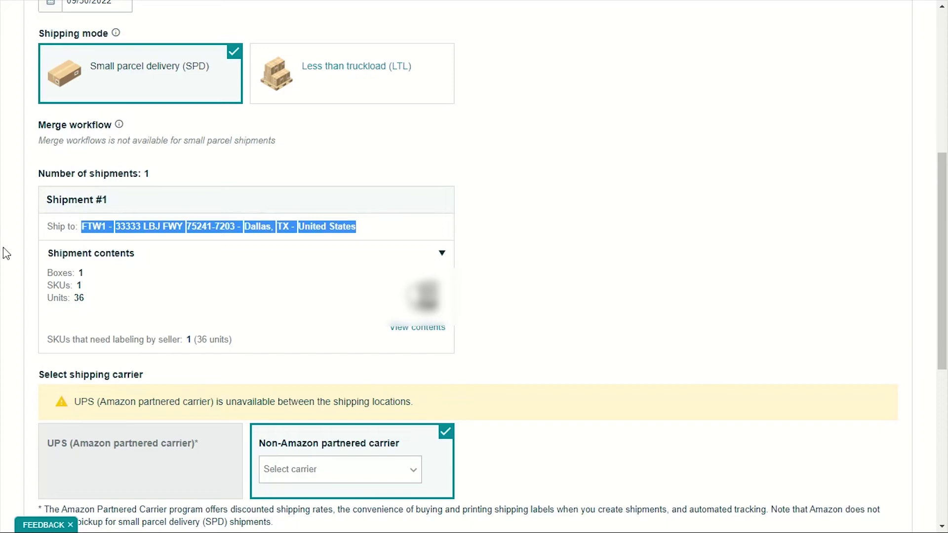
left_click(100, 221)
double_click(94, 226)
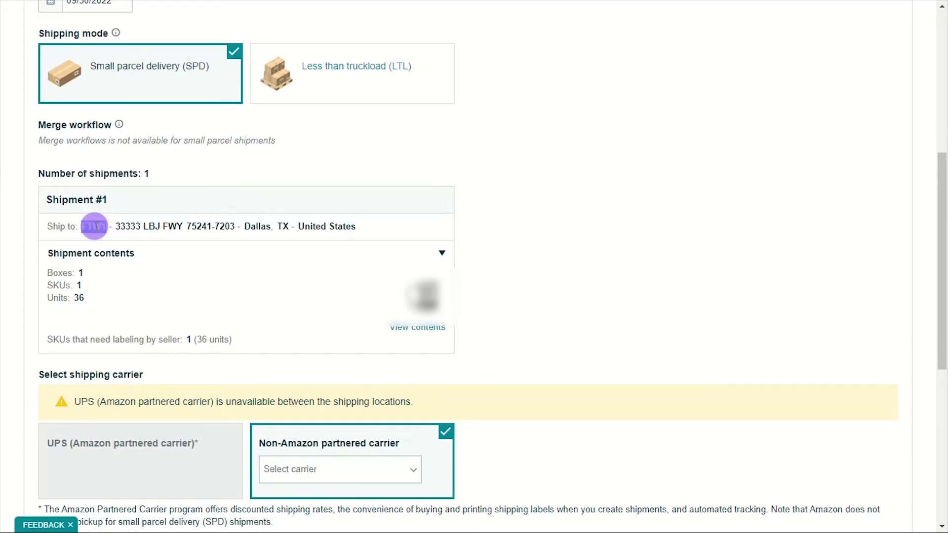
left_click(101, 232)
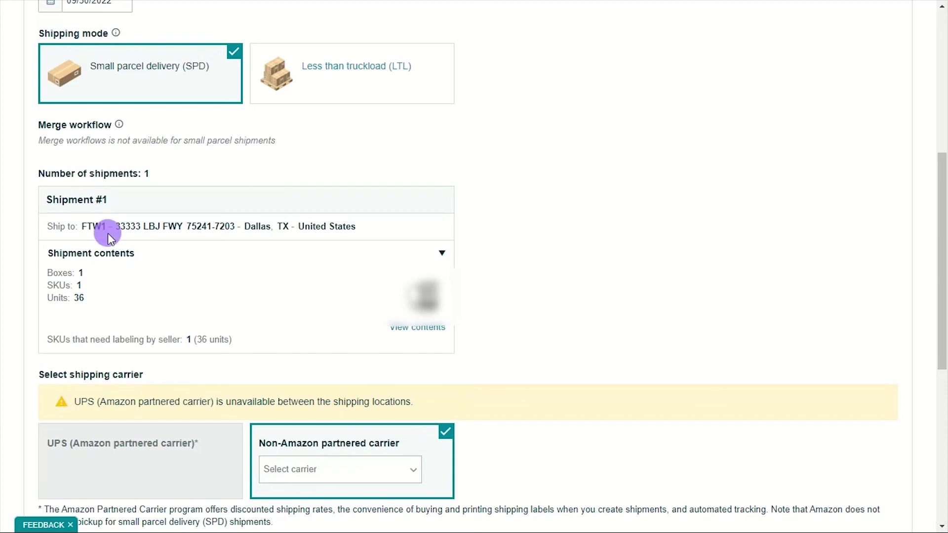
left_click_drag(116, 227, 225, 227)
left_click(250, 226)
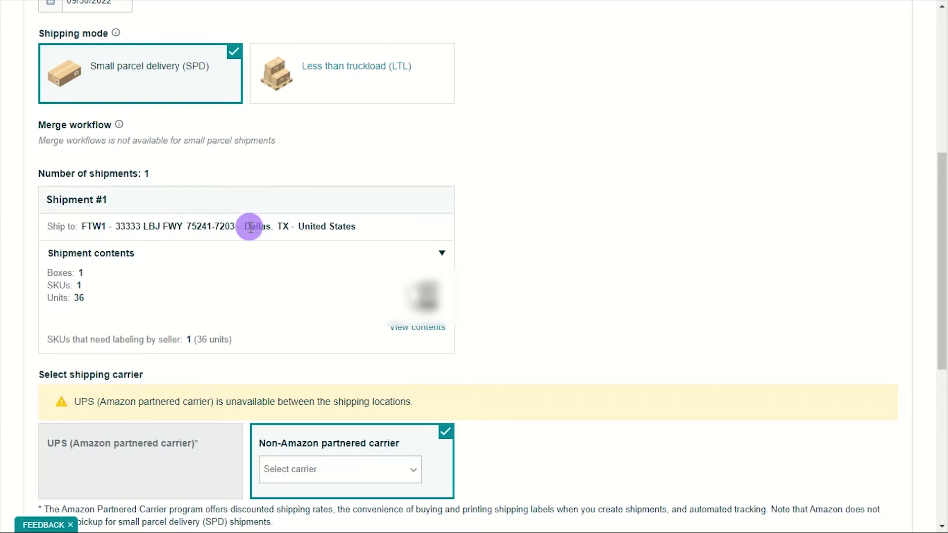
double_click(285, 226)
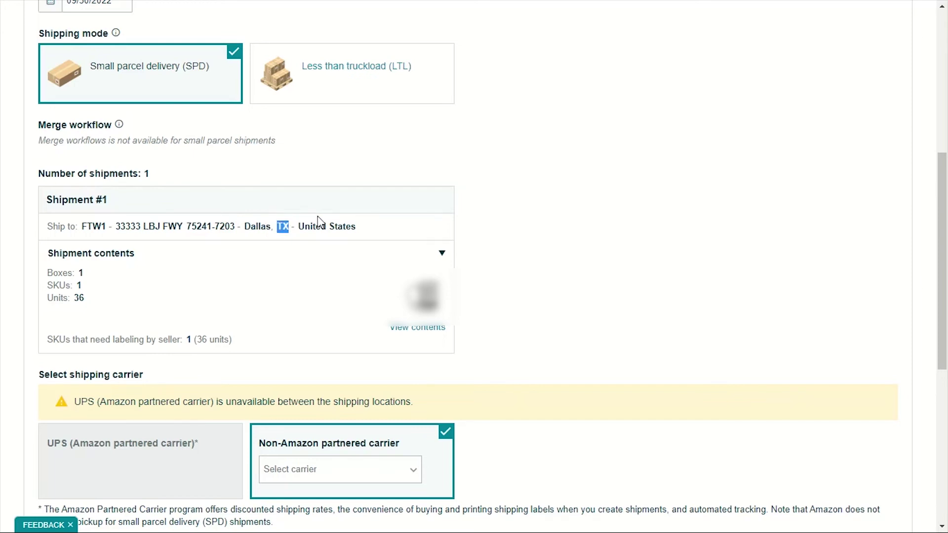
Review the shipment contents, shipping mode, ship-from details and available carrier options in the Confirm shipping step
scroll(148, 232, "down", 1)
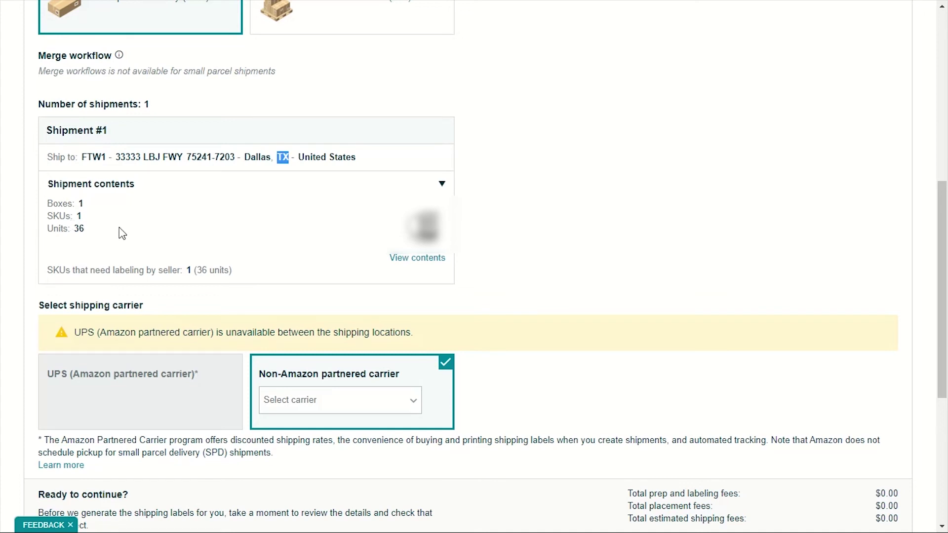
scroll(122, 233, "down", 2)
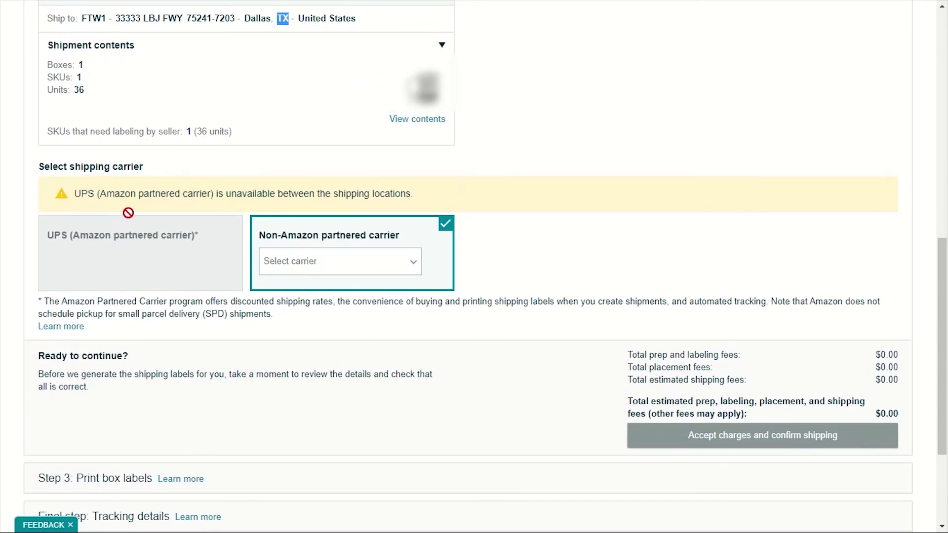
scroll(172, 201, "up", 4)
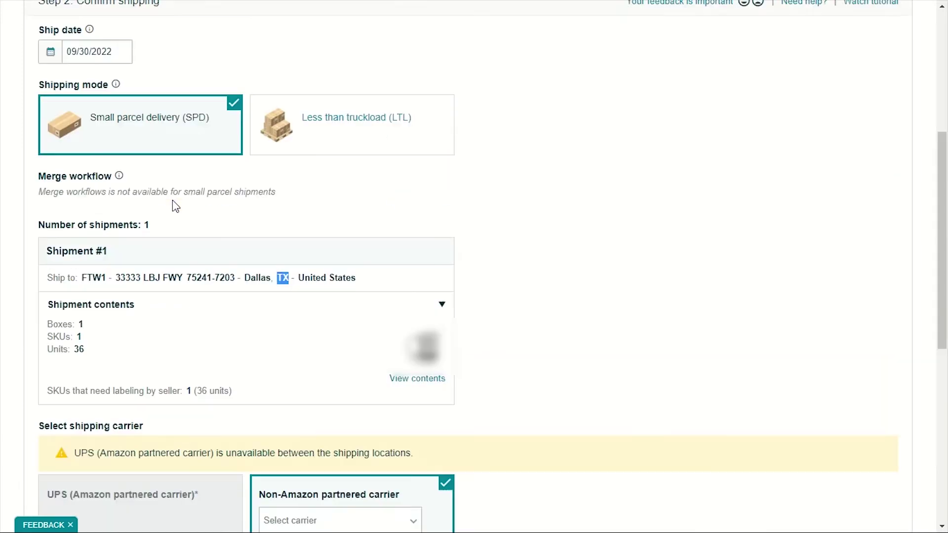
scroll(173, 200, "down", 2)
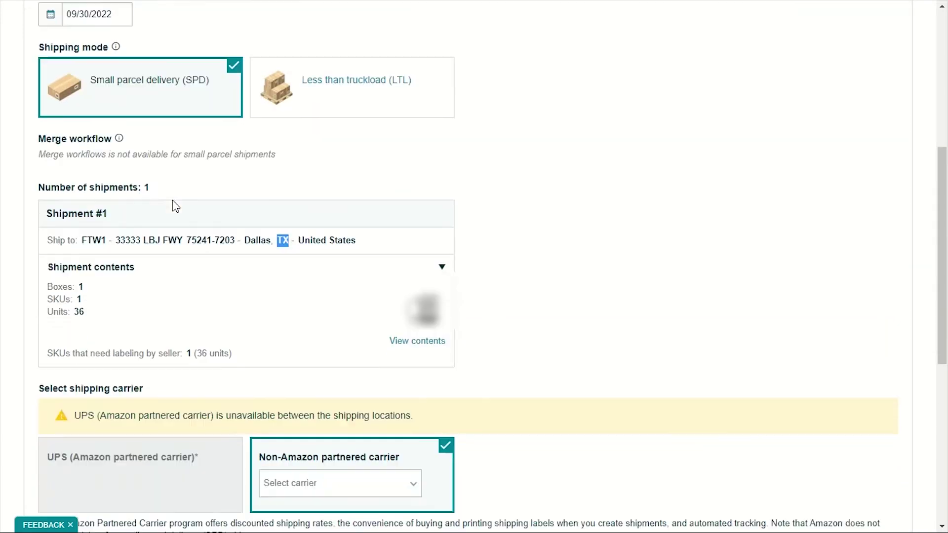
scroll(178, 207, "down", 1)
scroll(186, 191, "down", 1)
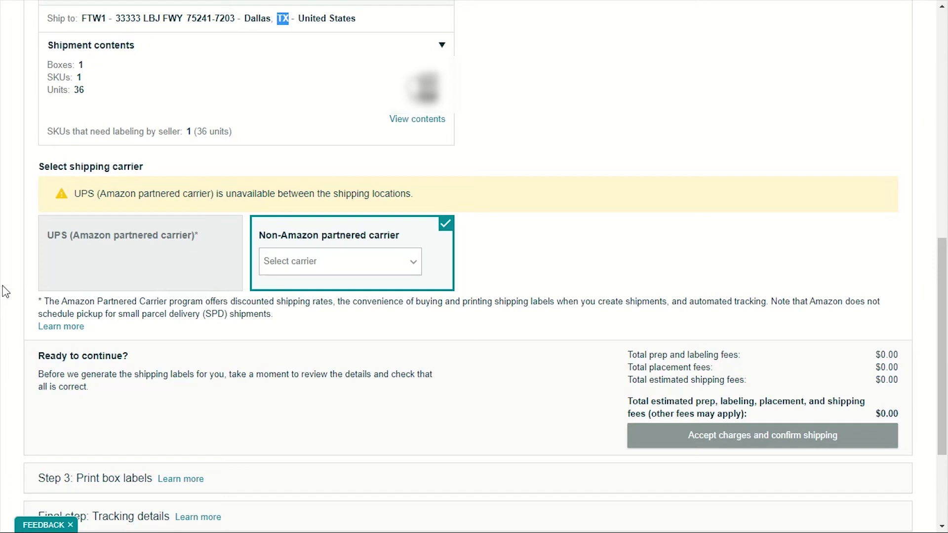
scroll(212, 163, "up", 4)
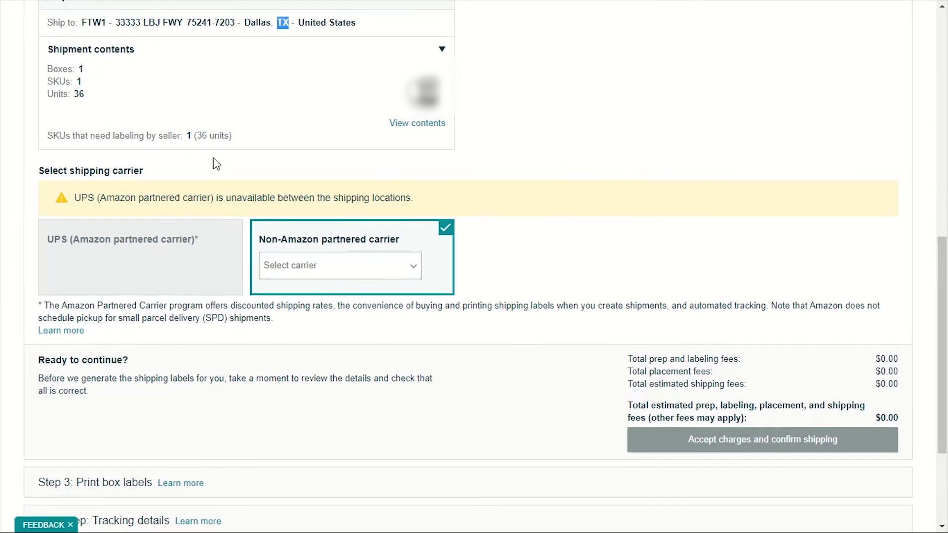
scroll(225, 137, "up", 3)
scroll(314, 233, "down", 3)
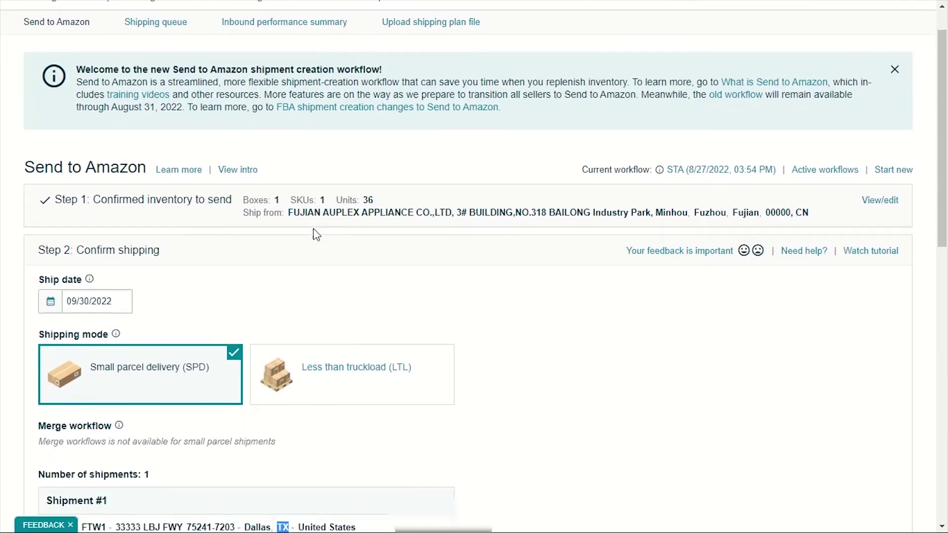
Choose Other as the non-Amazon partnered carrier for the shipment
scroll(198, 257, "down", 7)
scroll(19, 212, "up", 2)
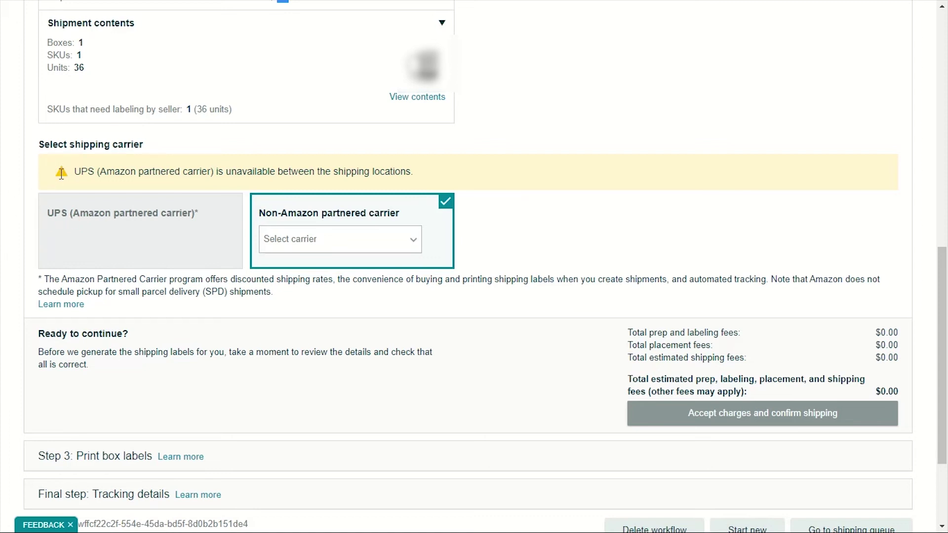
left_click(368, 241)
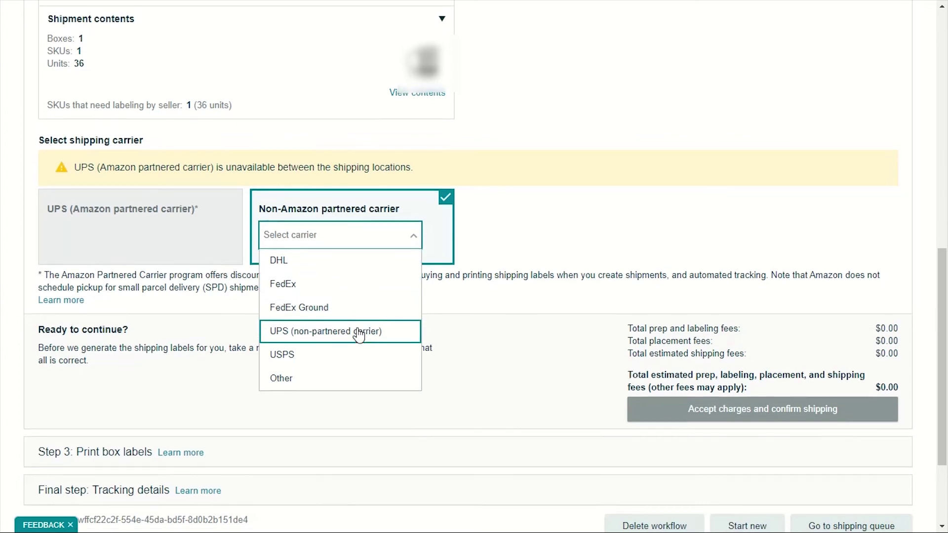
scroll(359, 336, "down", 3)
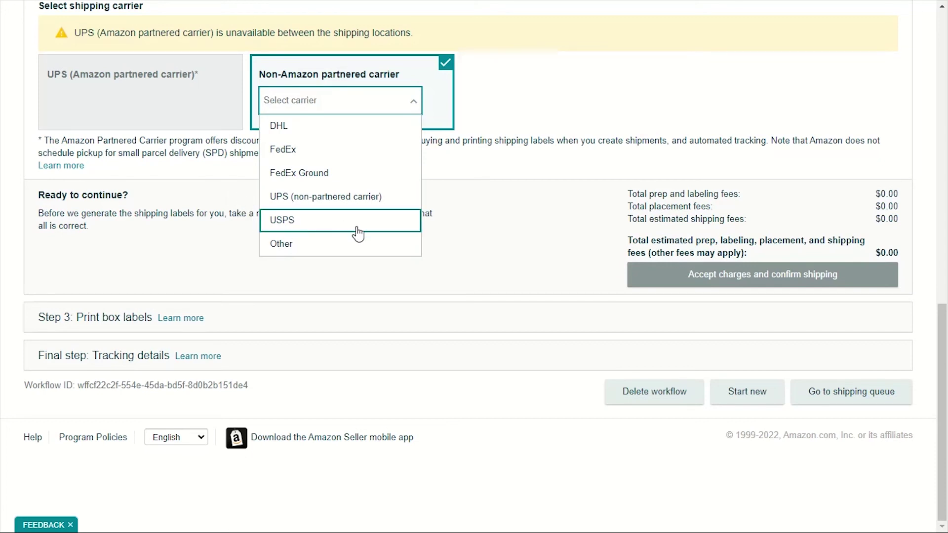
left_click(294, 243)
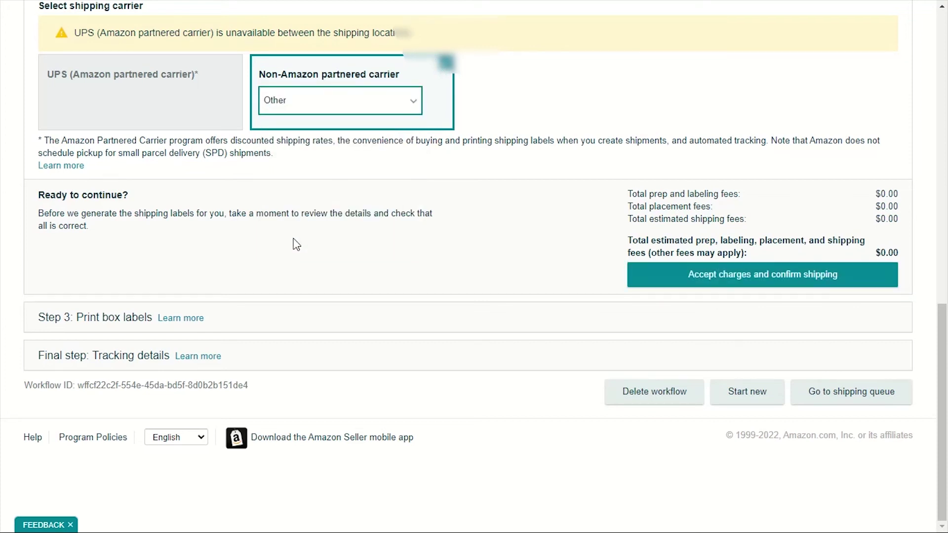
scroll(141, 144, "up", 3)
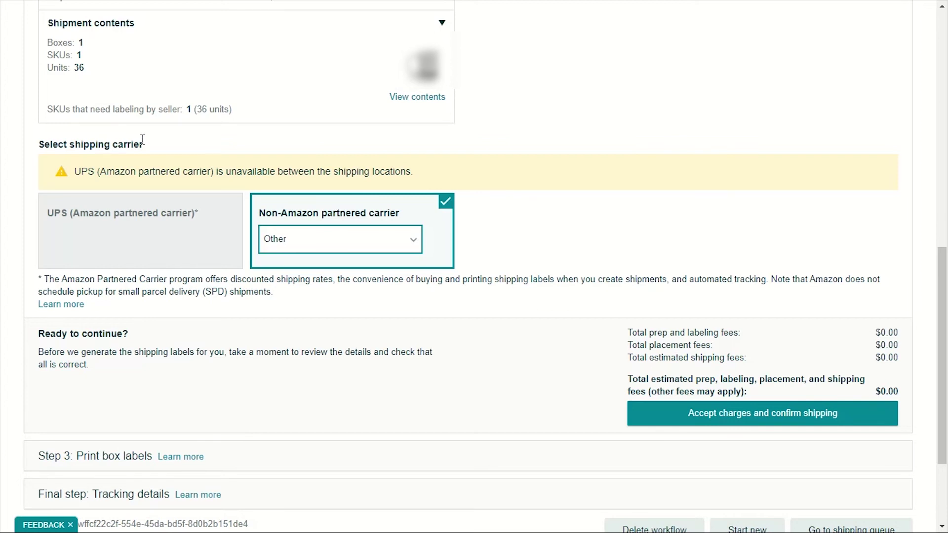
left_click(294, 247)
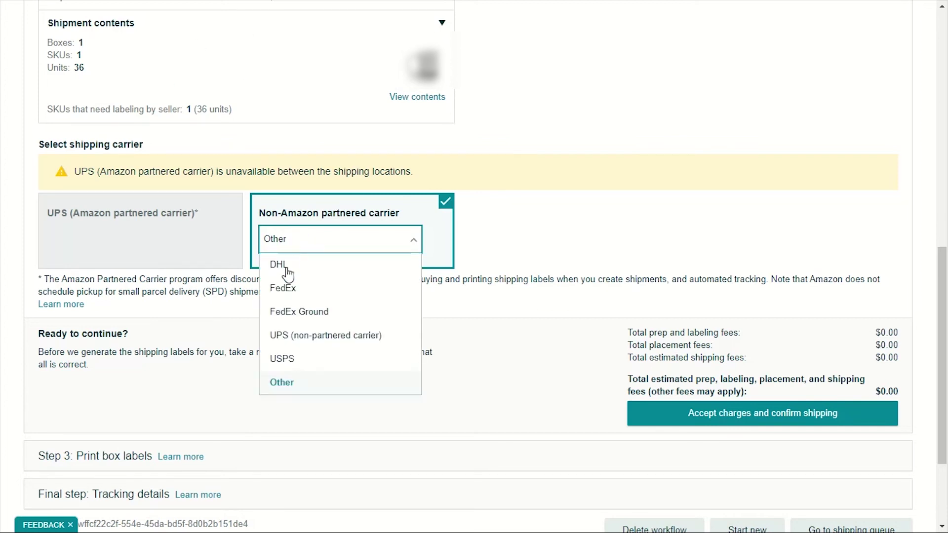
left_click(287, 382)
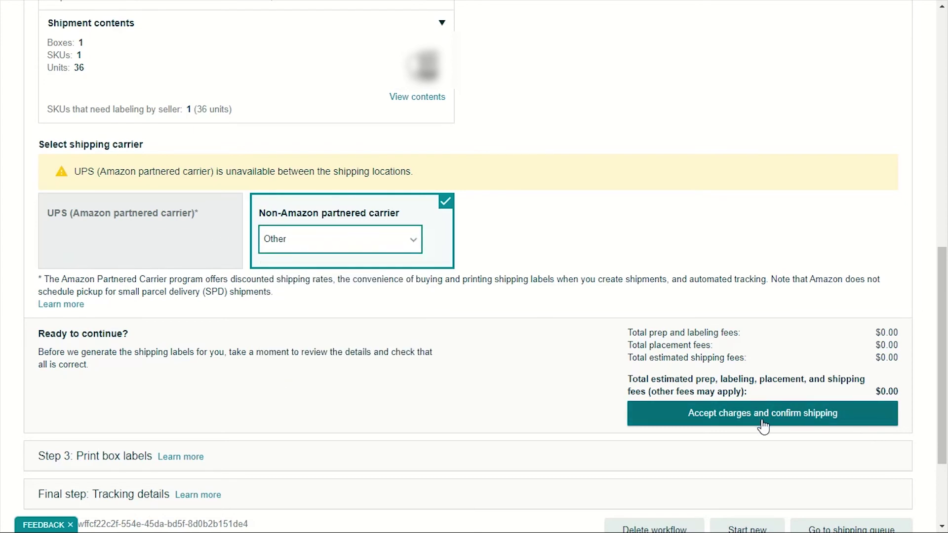
Try to accept the charges and confirm shipping, and recheck the ship date, shipping mode, shipment contents and carrier selection
left_click(711, 411)
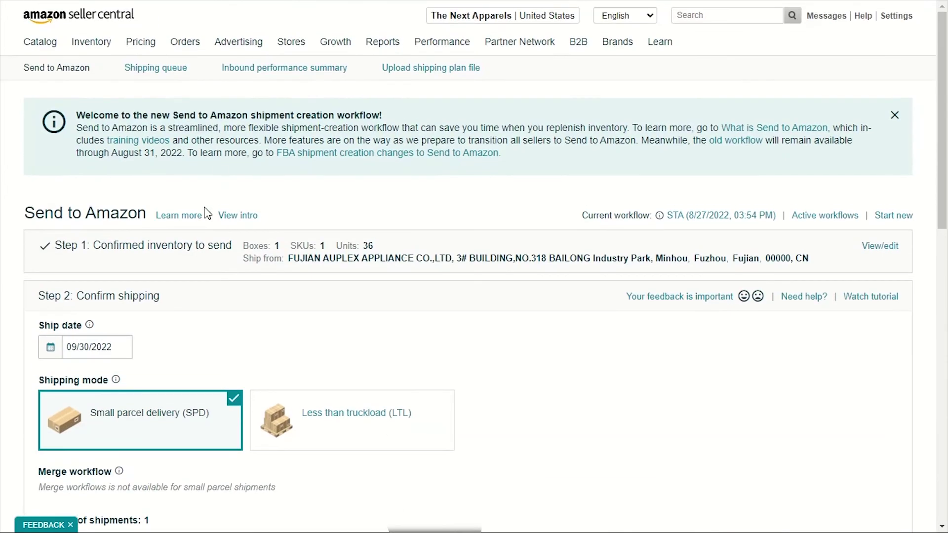
scroll(232, 264, "down", 2)
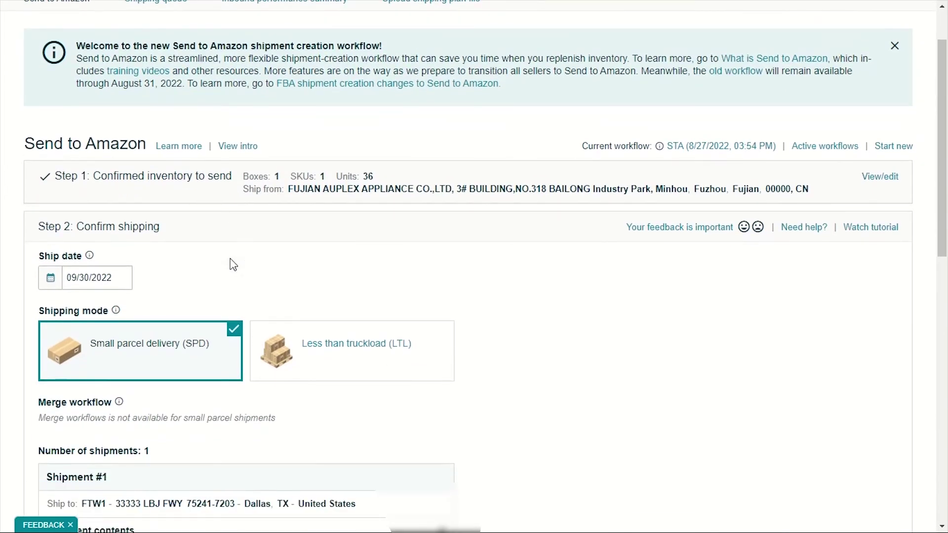
scroll(233, 264, "down", 3)
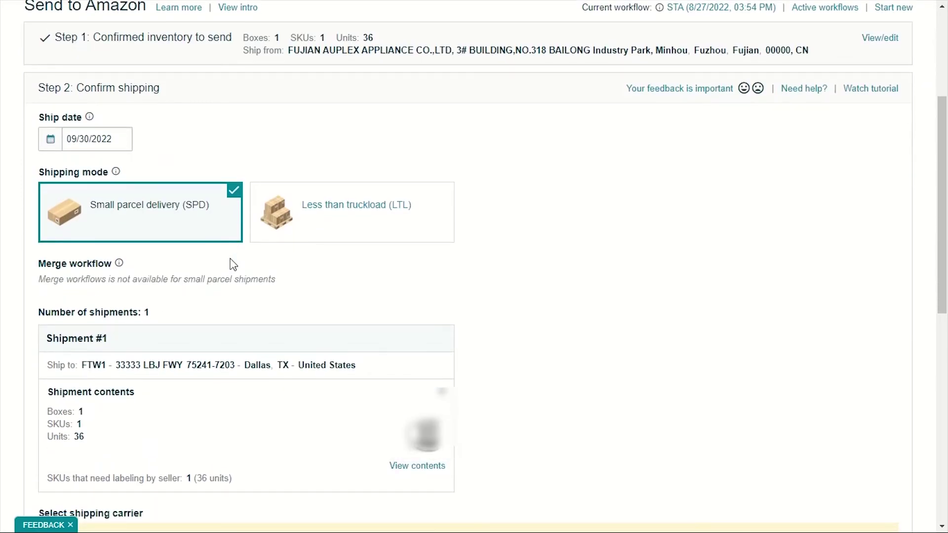
scroll(233, 265, "down", 3)
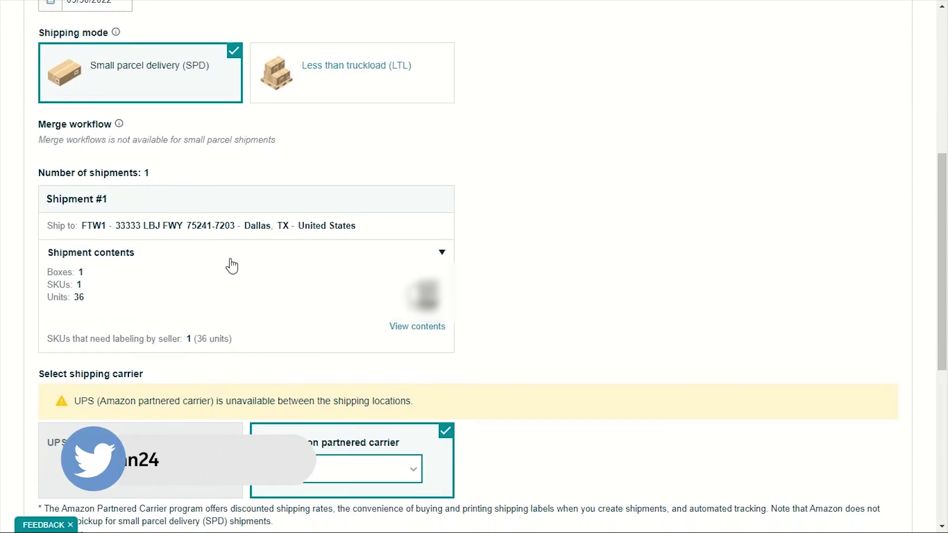
scroll(232, 266, "down", 3)
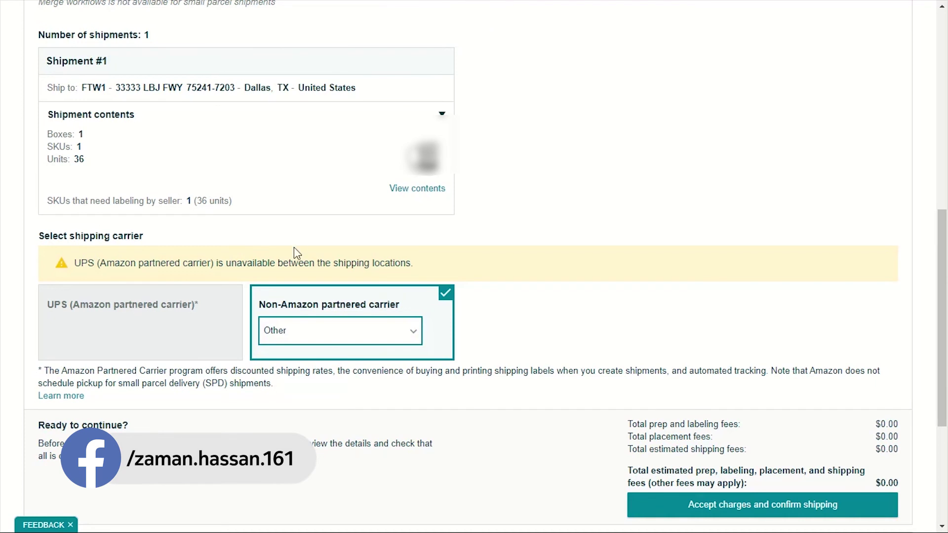
scroll(294, 197, "down", 1)
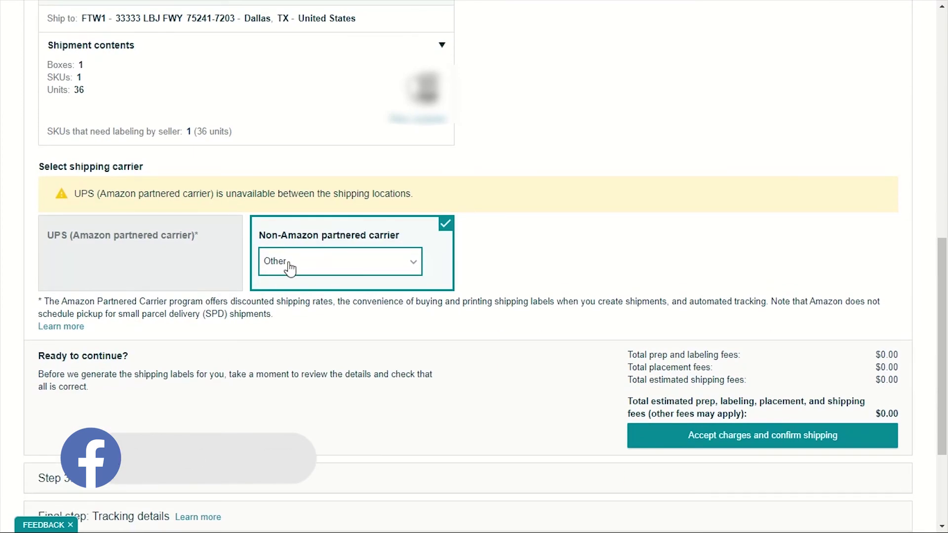
left_click(310, 256)
left_click(303, 266)
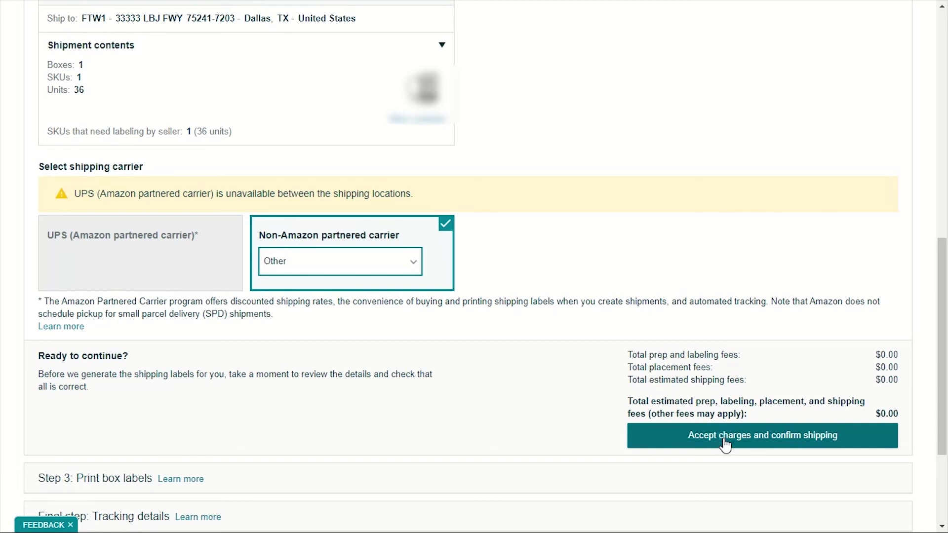
Review the Ready to continue note and try again to accept the charges and confirm shipping
left_click_drag(67, 355, 91, 355)
mouse_move(39, 374)
left_mouse_down()
mouse_move(403, 374)
mouse_move(15, 378)
mouse_move(46, 390)
mouse_move(78, 386)
left_mouse_up()
double_click(238, 374)
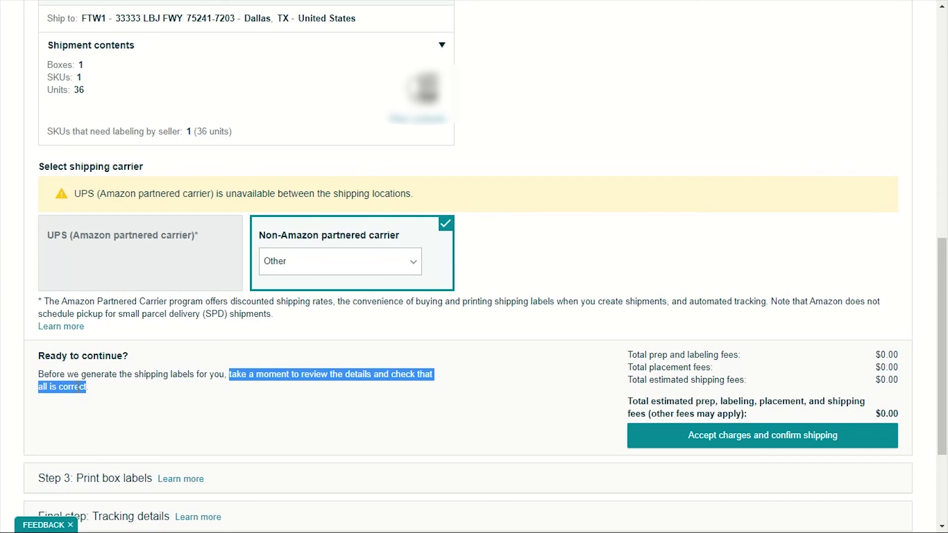
left_click(78, 386)
scroll(159, 364, "up", 1)
scroll(159, 364, "up", 1)
scroll(161, 363, "down", 4)
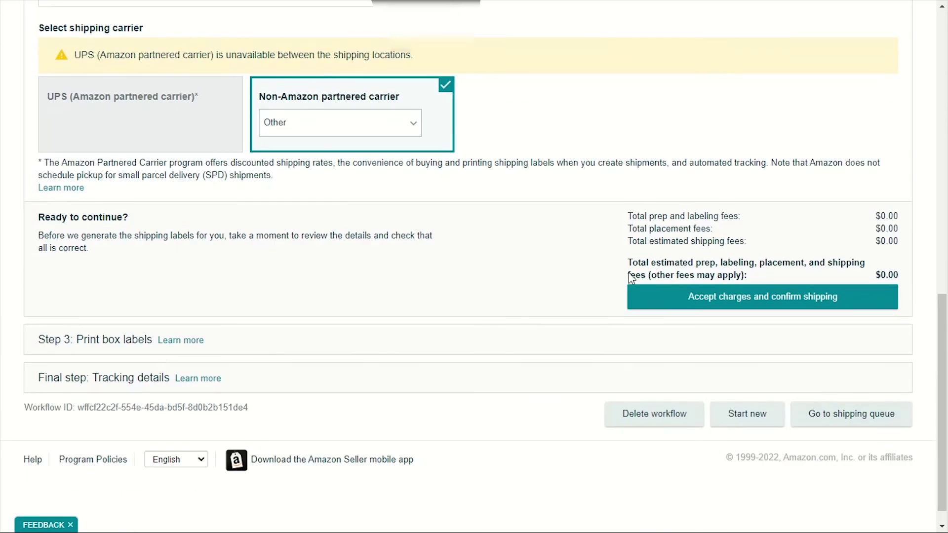
left_click(771, 297)
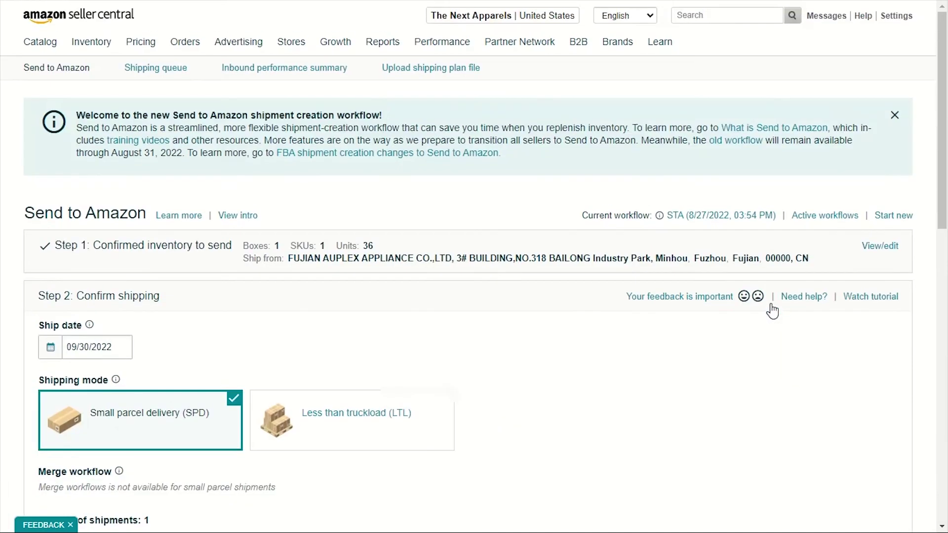
Examine the Print box labels stage, the example FBA box label PDF for the coffee mug, and the shipment details
scroll(772, 311, "down", 5)
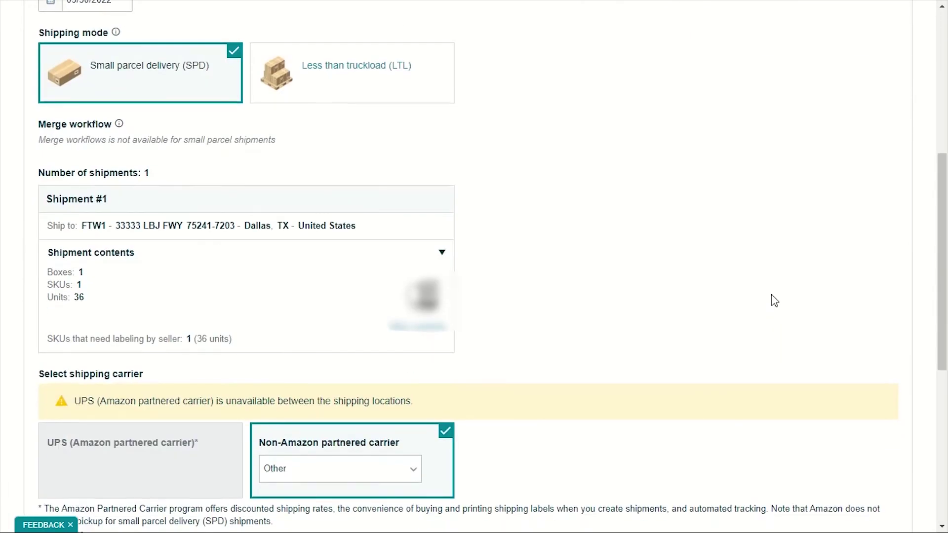
scroll(771, 300, "down", 5)
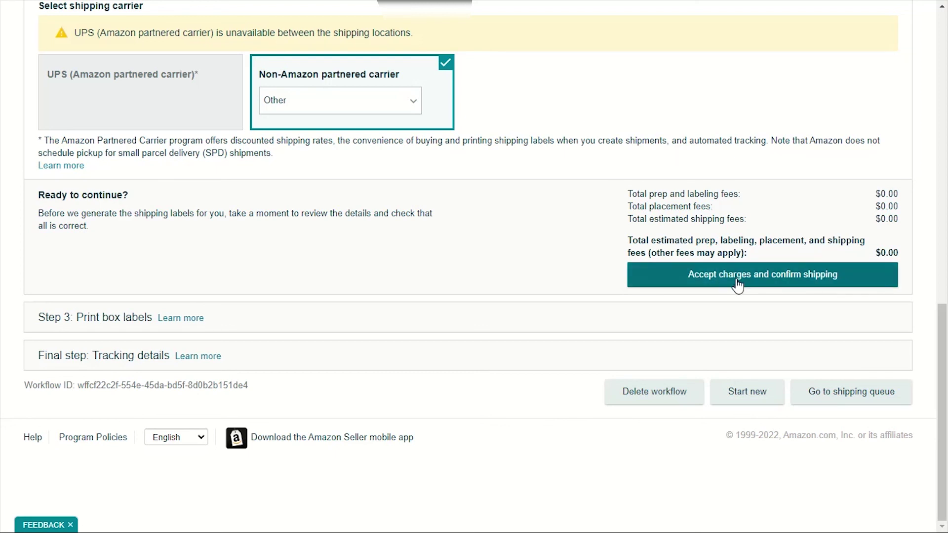
left_click_drag(100, 317, 148, 318)
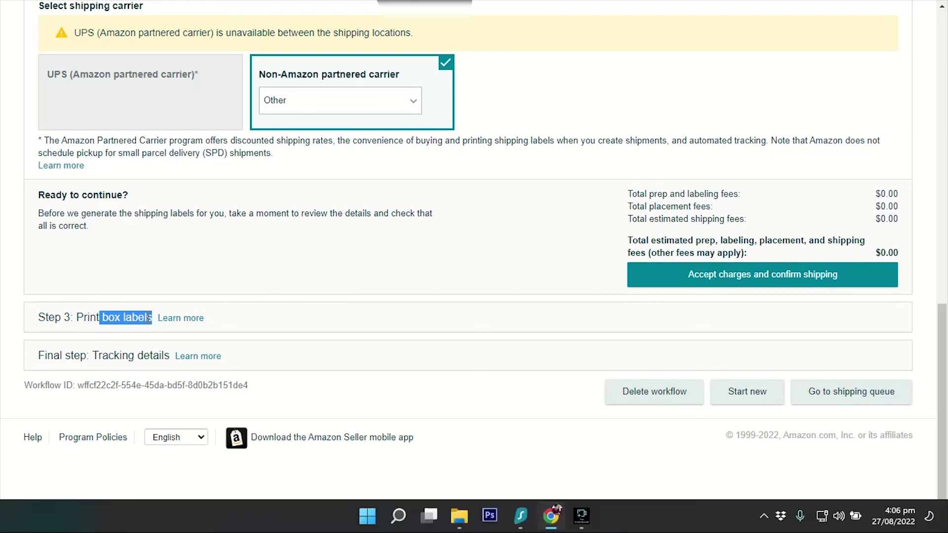
left_click(377, 270)
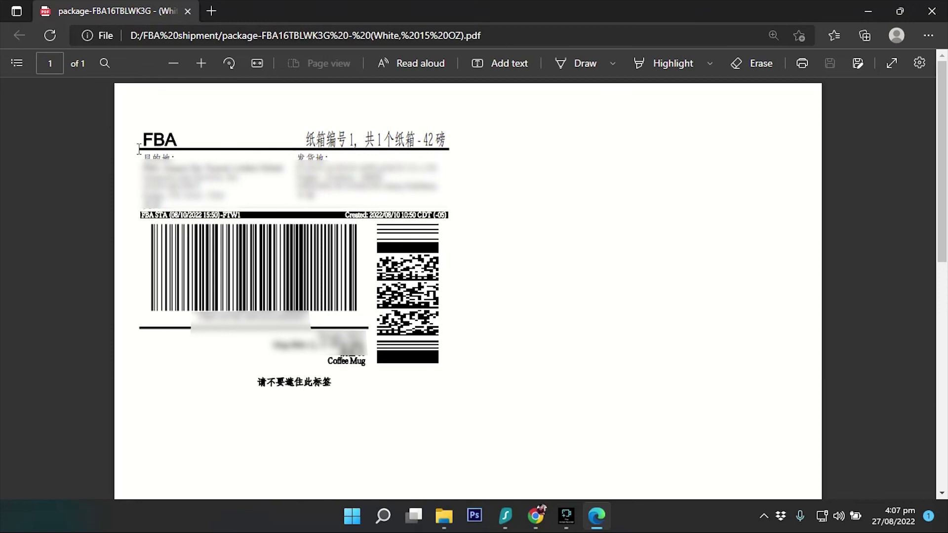
left_click(159, 140)
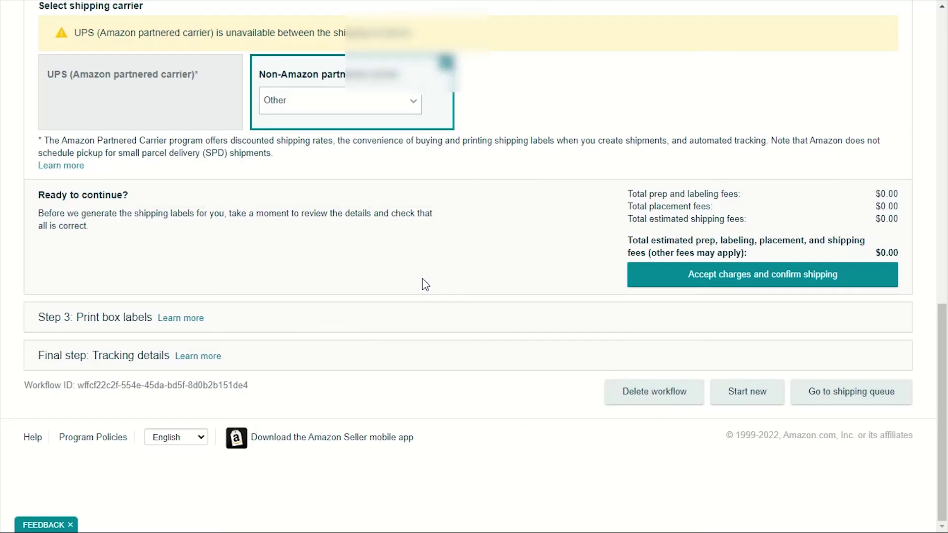
scroll(422, 279, "up", 7)
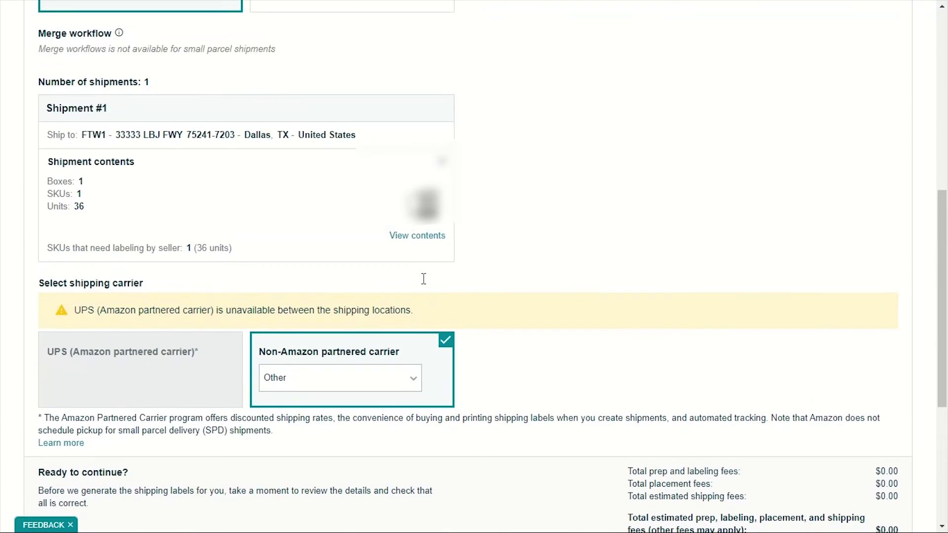
scroll(425, 284, "up", 3)
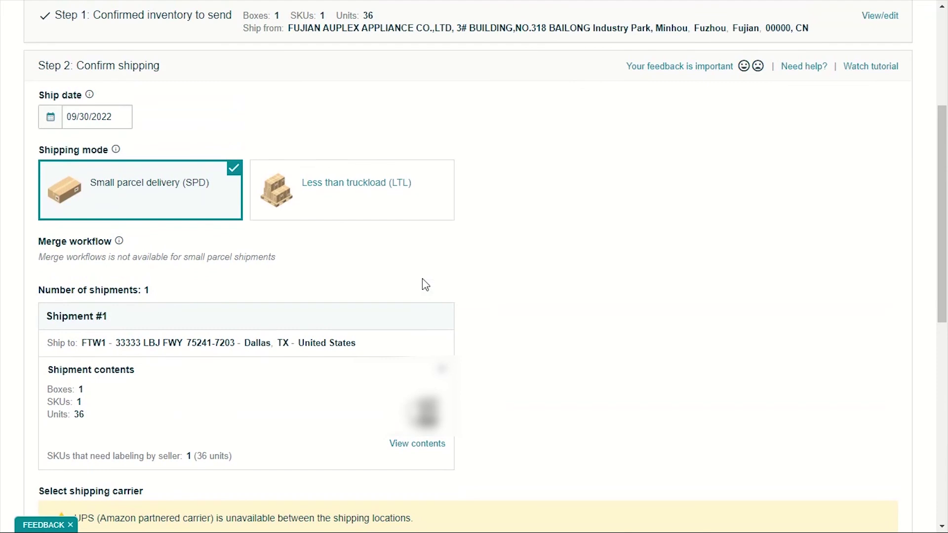